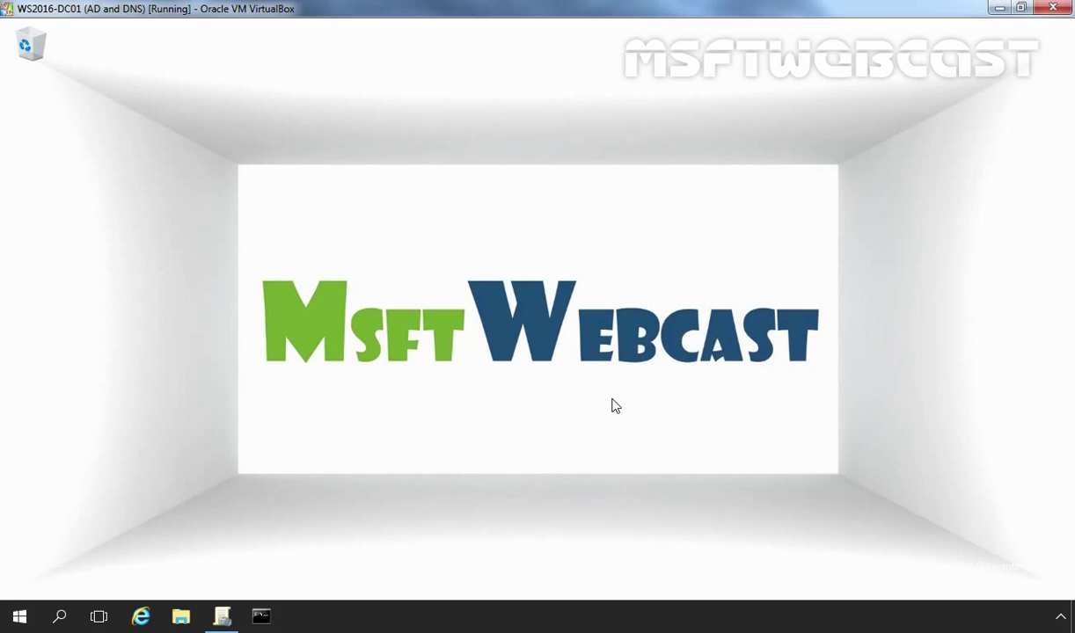
Launch Active Directory Users and Computers by running dsa.msc
key("super+r")
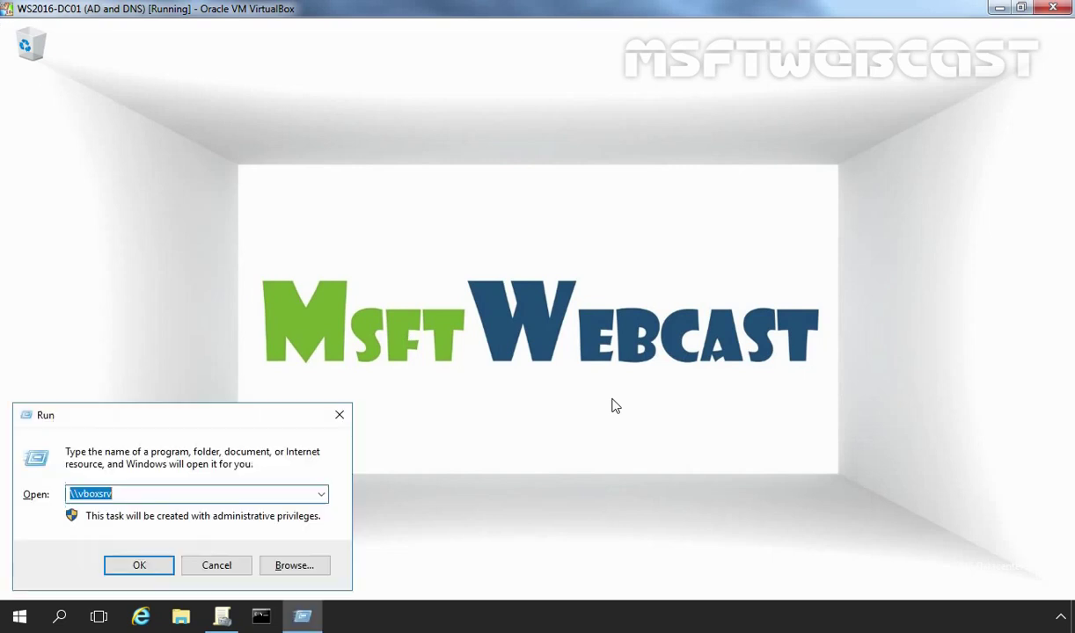
type("dsa.msc")
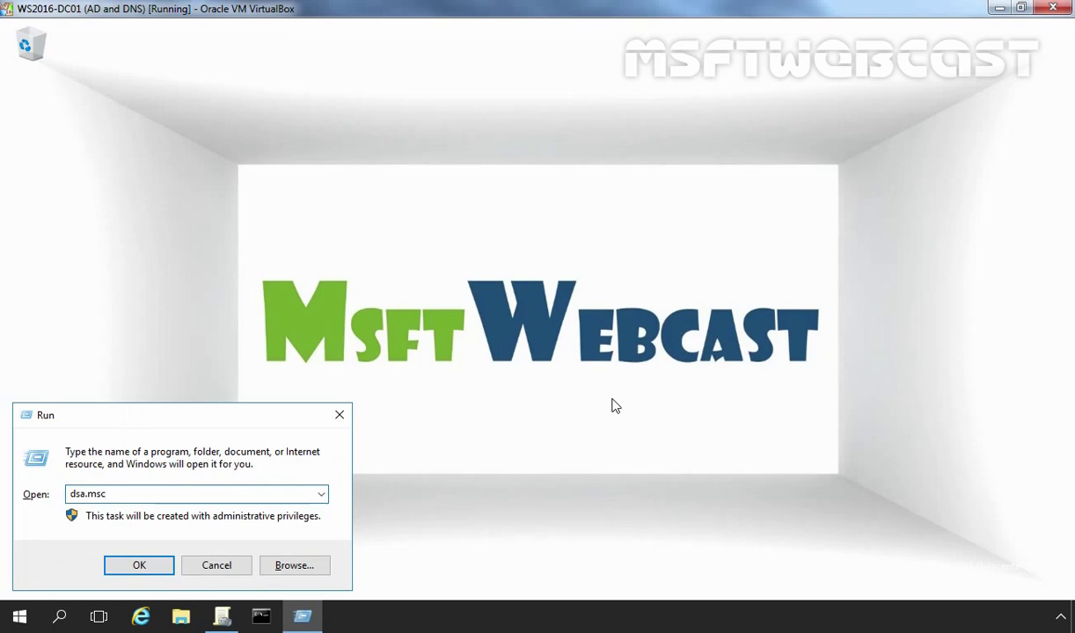
key("Return")
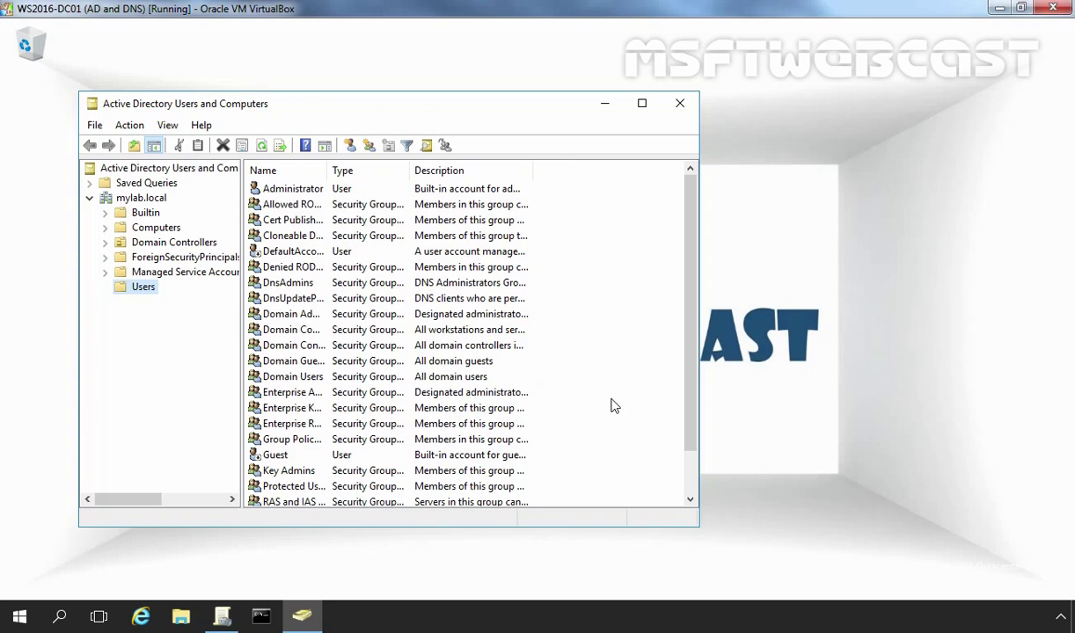
Turn on Advanced Features and open System\Policies, widening the Name and Type columns to show full GUIDs
left_click(167, 125)
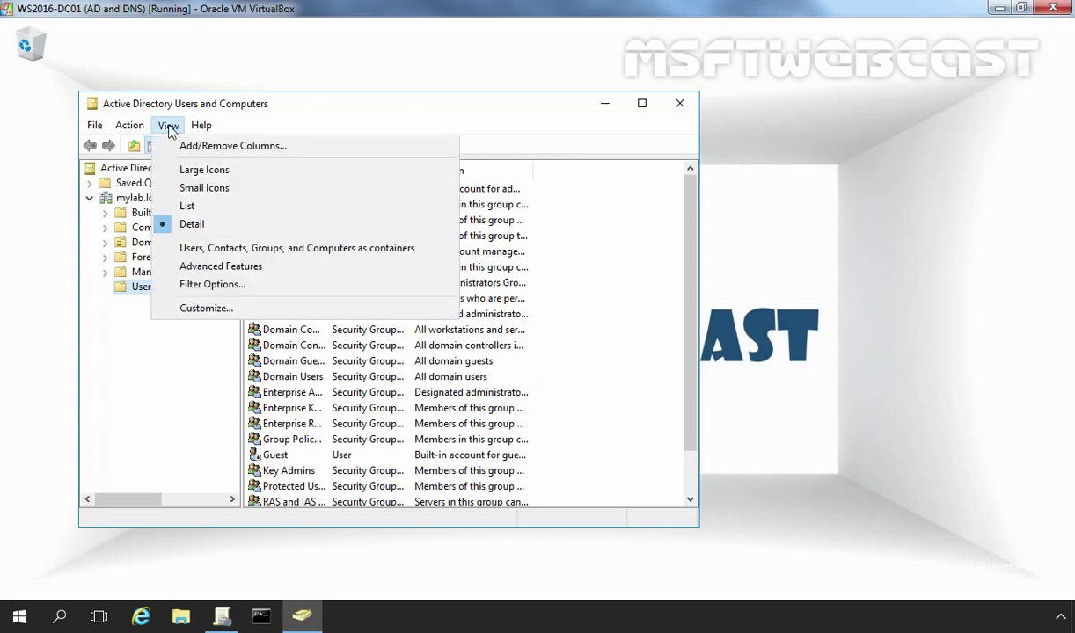
left_click(236, 273)
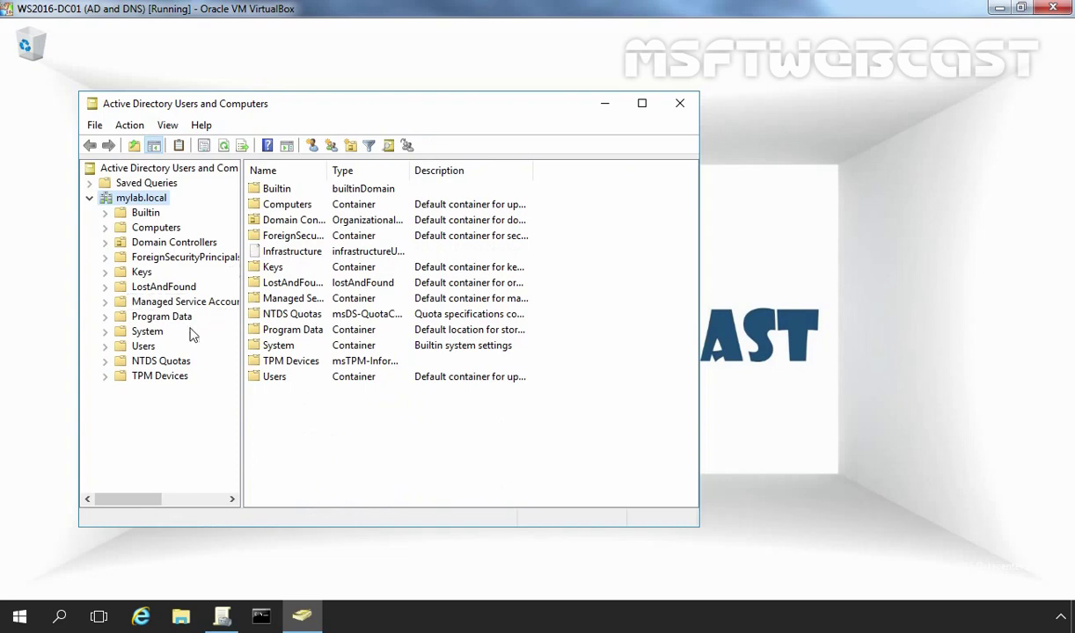
left_click(152, 335)
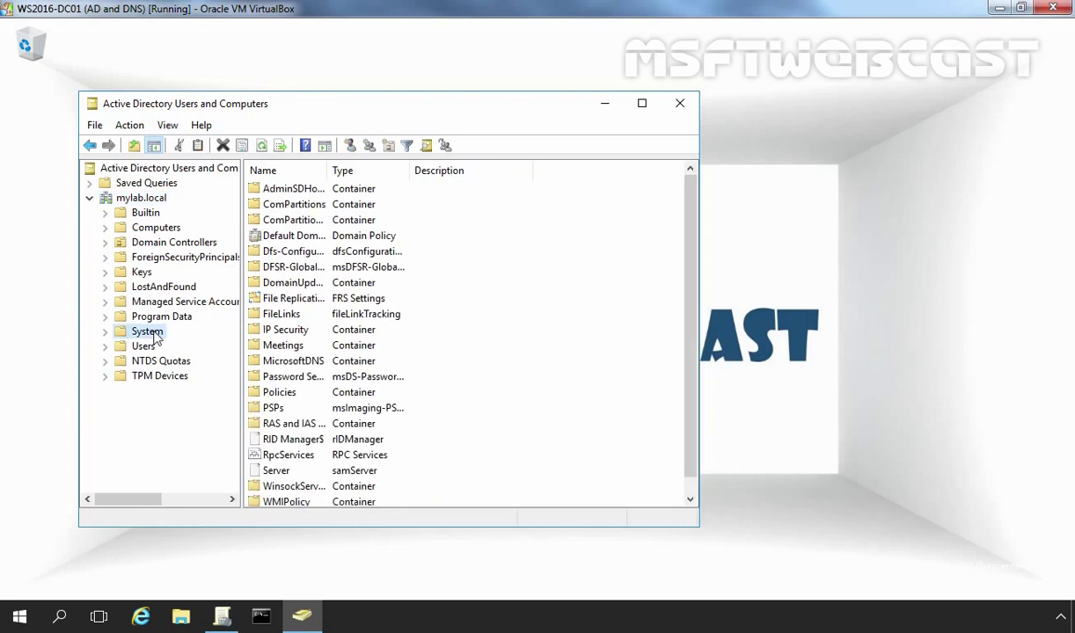
double_click(151, 331)
left_click(163, 314)
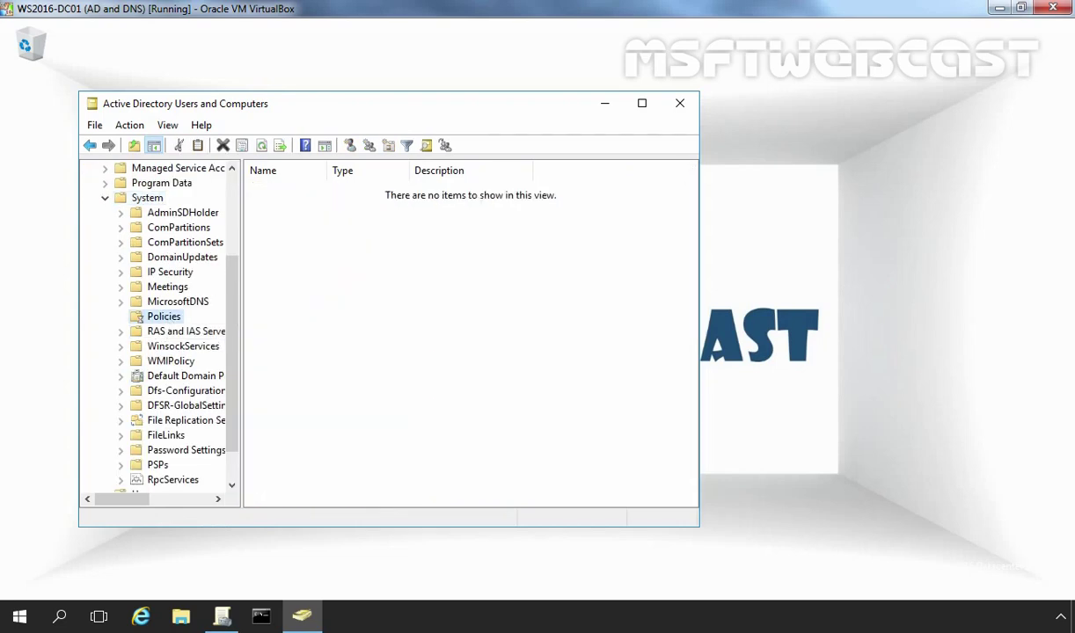
double_click(157, 313)
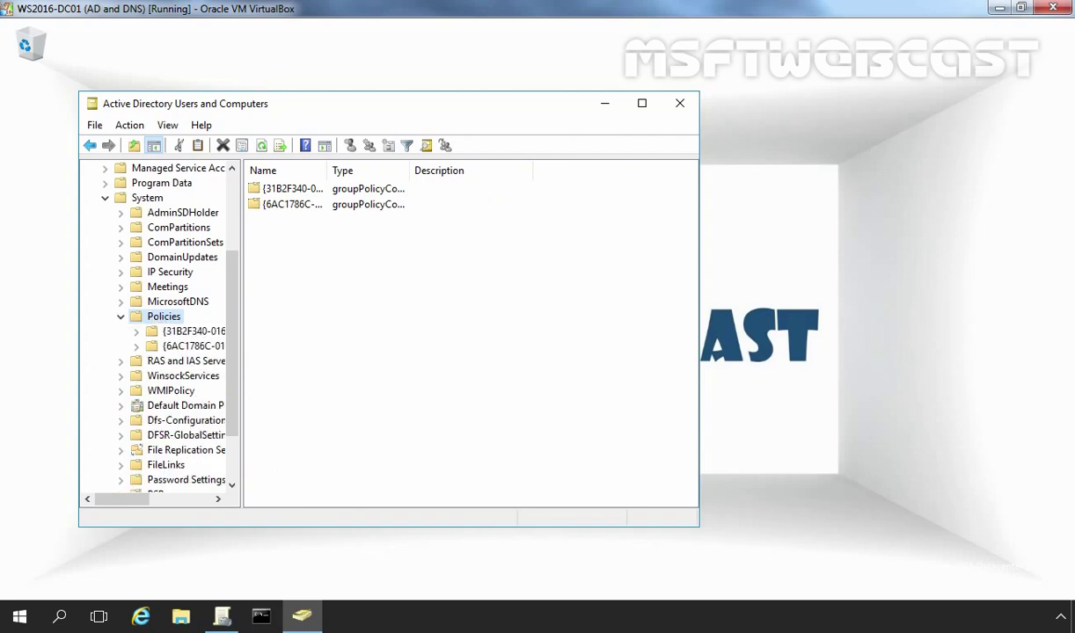
double_click(407, 170)
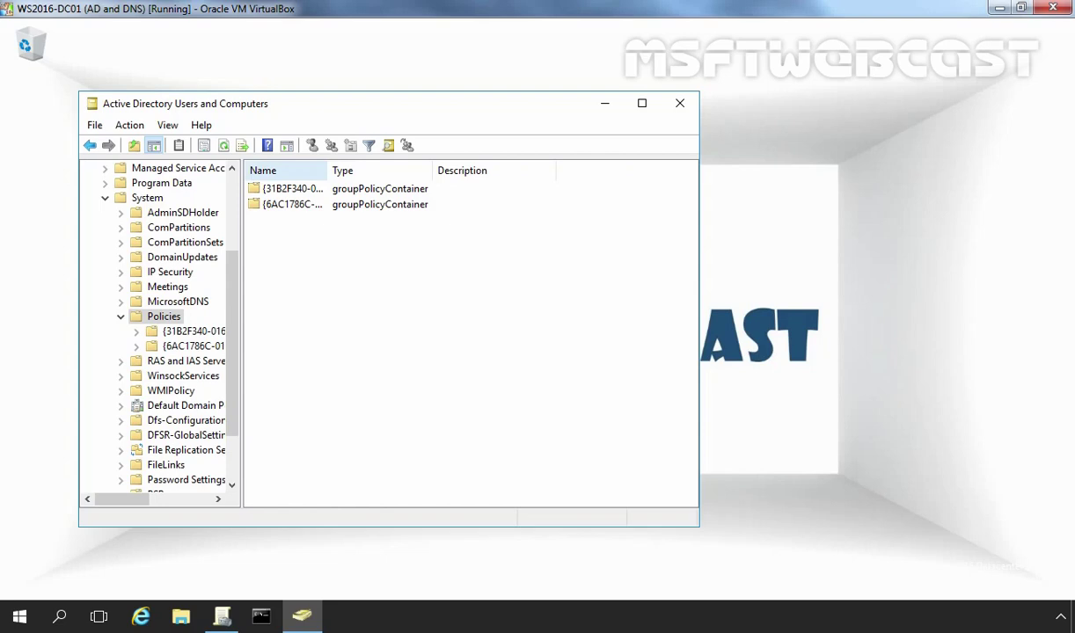
double_click(328, 170)
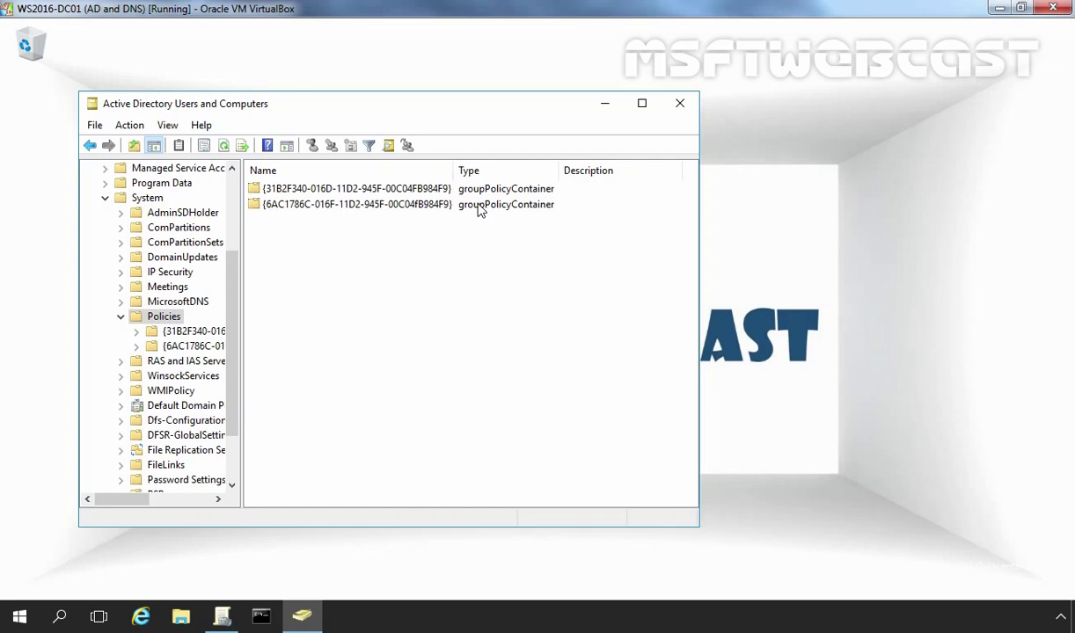
Run net share in the Command Prompt to list SYSVOL, NETLOGON and the default shares
left_click(261, 615)
type("net")
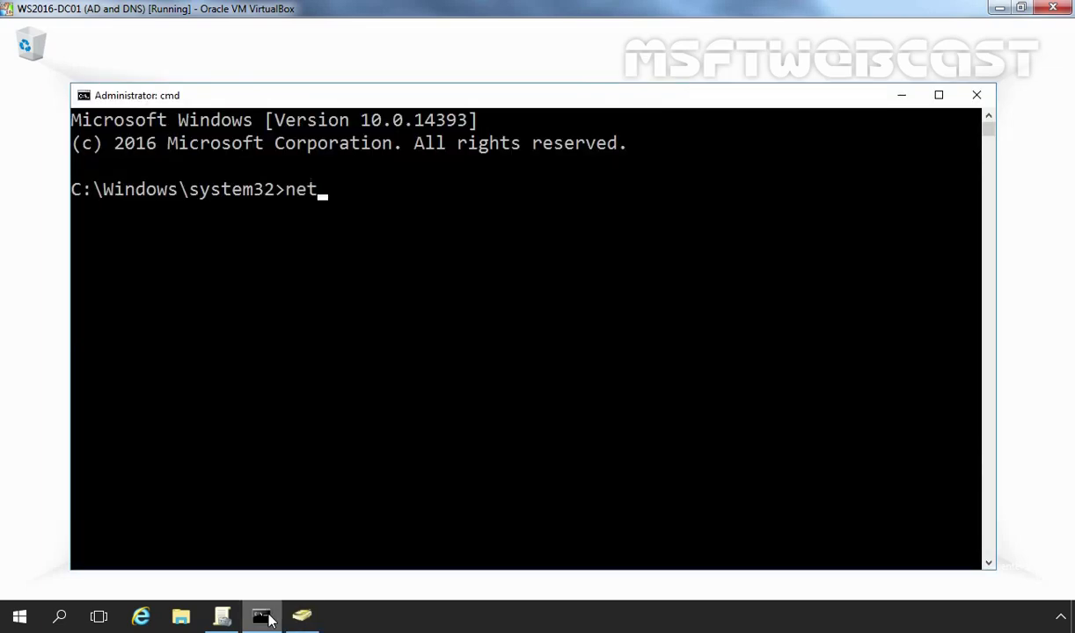
type(" share")
key("Return")
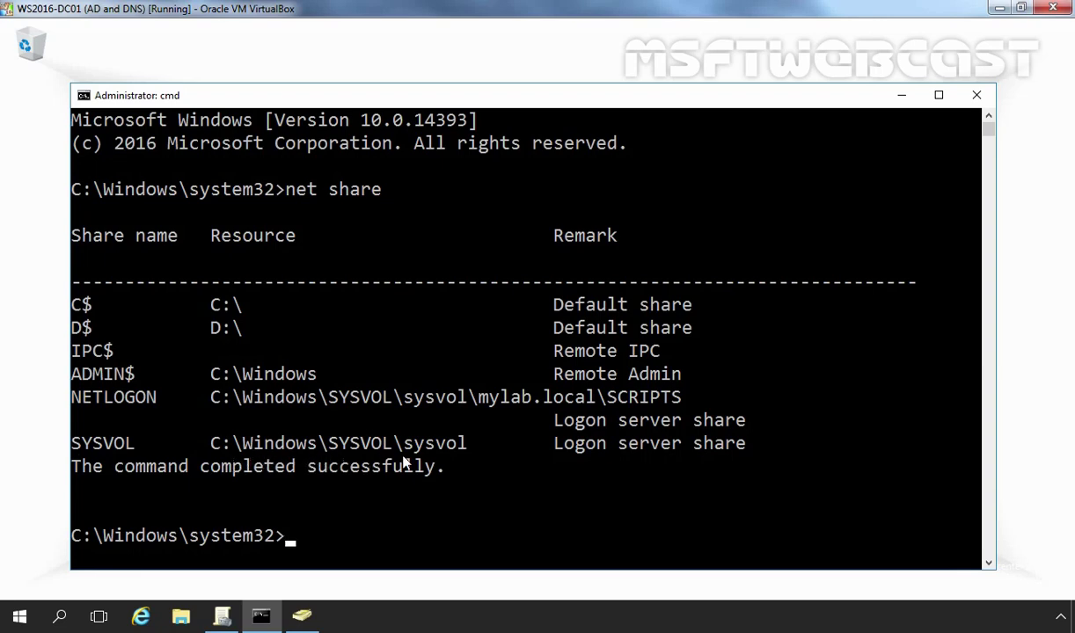
Browse File Explorer to C:\Windows\SYSVOL\sysvol\mylab.local\Policies to show its two GUID folders
left_click(182, 619)
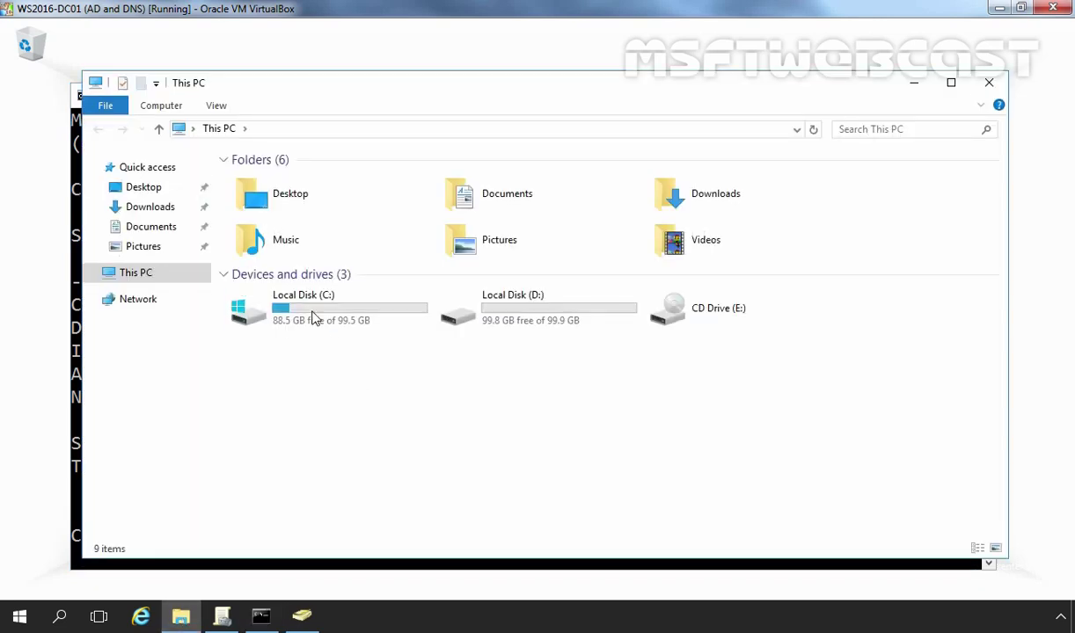
double_click(310, 303)
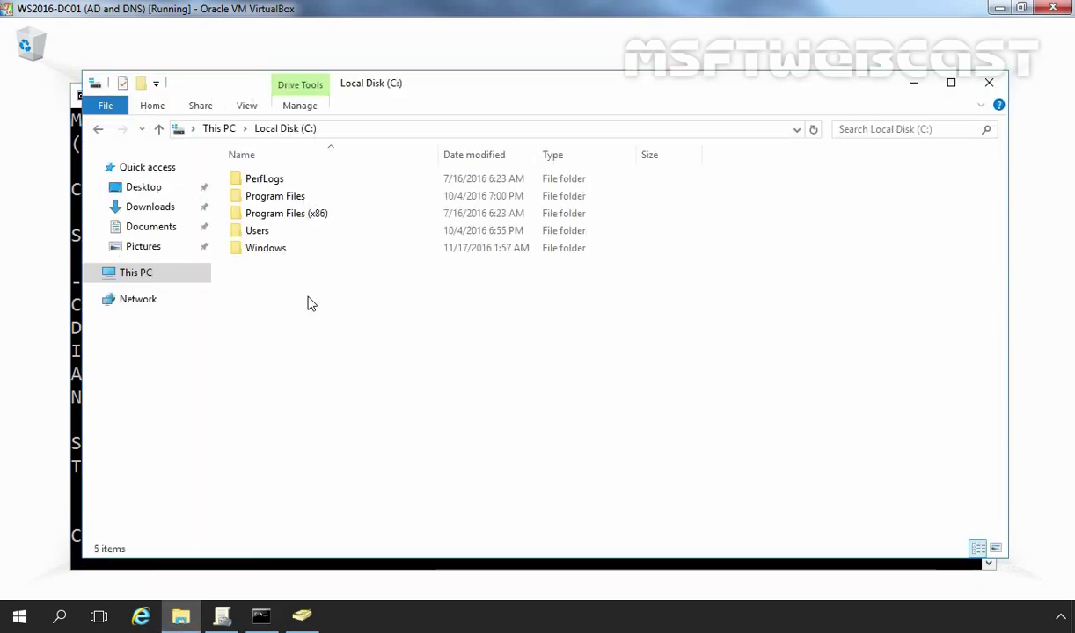
double_click(266, 249)
left_click(264, 300)
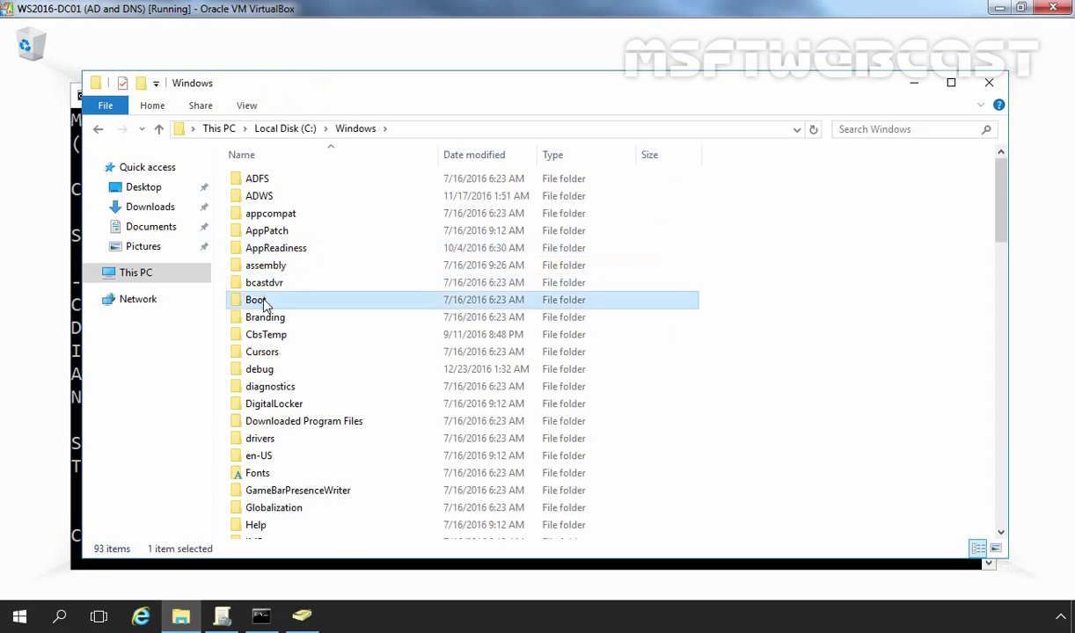
key("s")
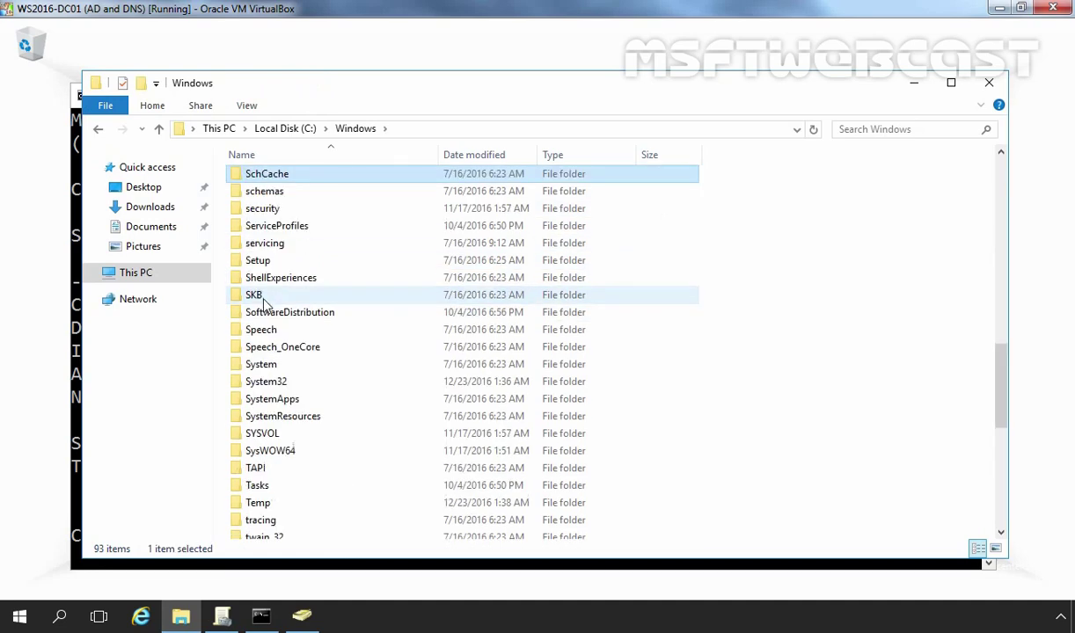
double_click(263, 434)
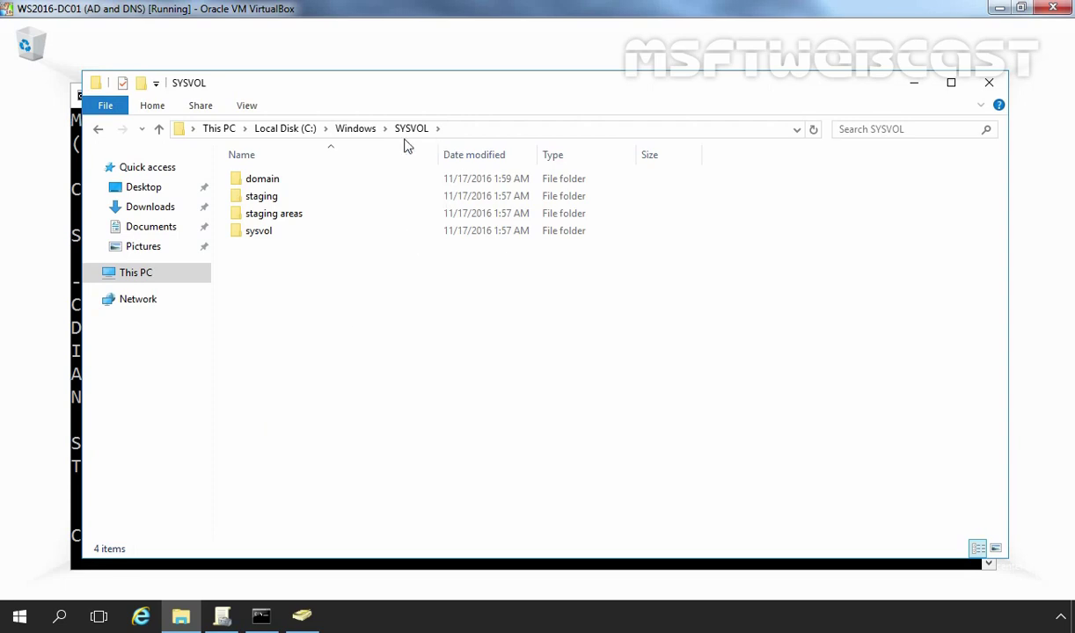
left_click(252, 233)
double_click(255, 236)
left_click(257, 189)
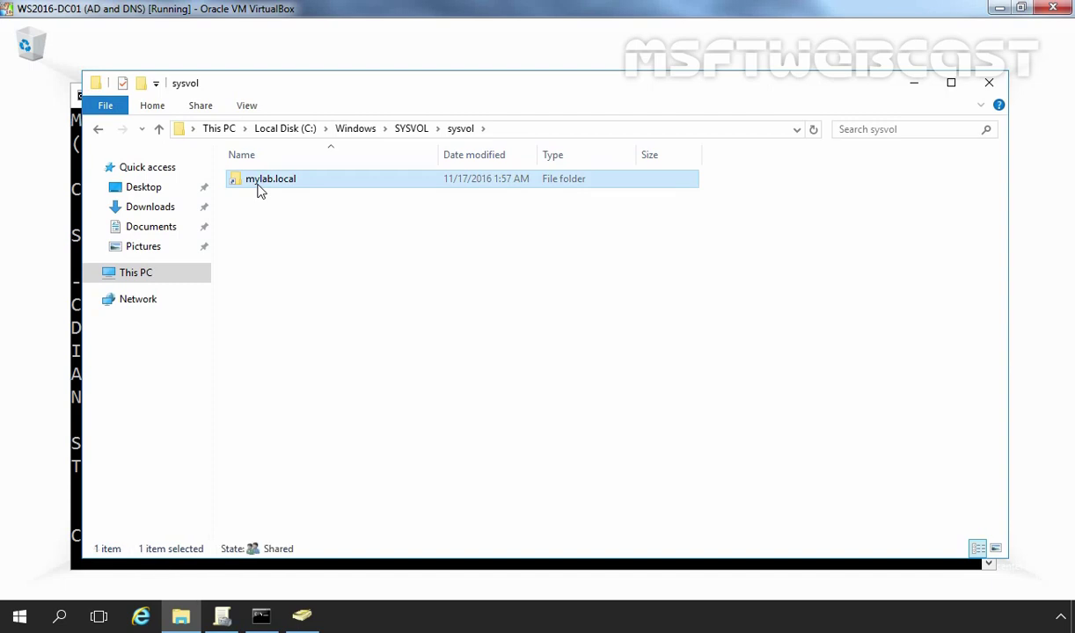
double_click(260, 188)
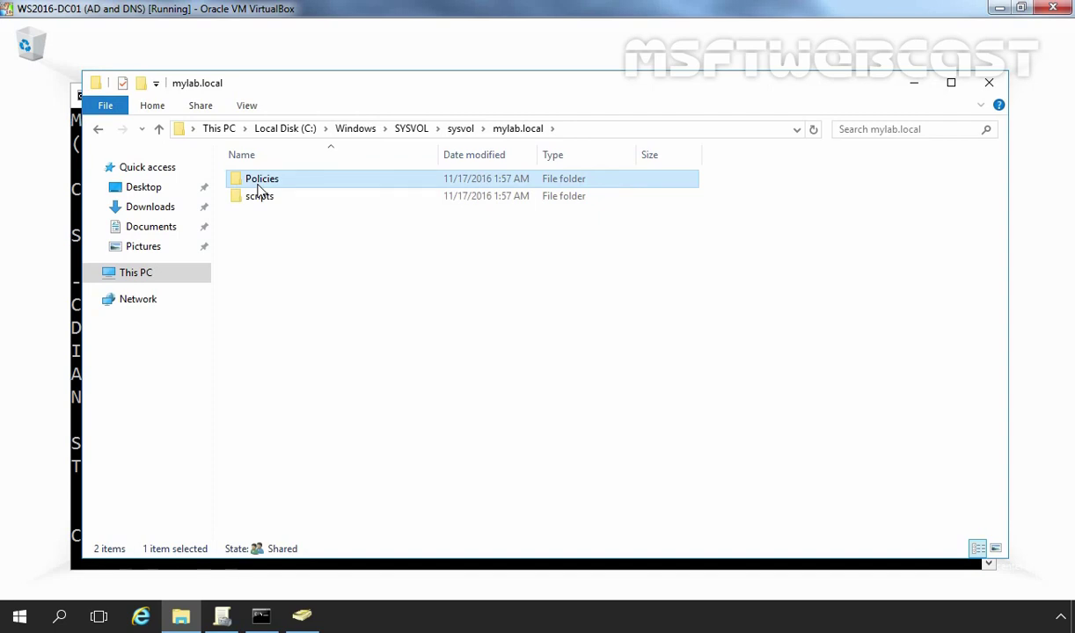
double_click(260, 187)
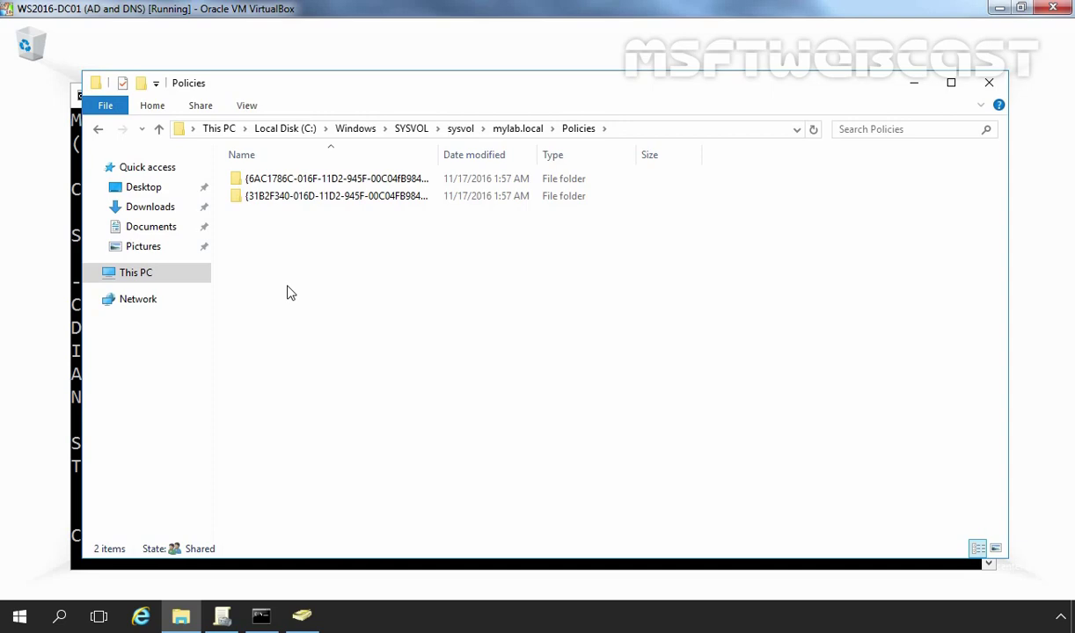
Place ADUC below Explorer, then open {6AC1786C-016F-11D2-945F-00C04FB984F9} and inspect MACHINE, USER and GPT
left_click(302, 616)
left_click_drag(322, 106, 343, 295)
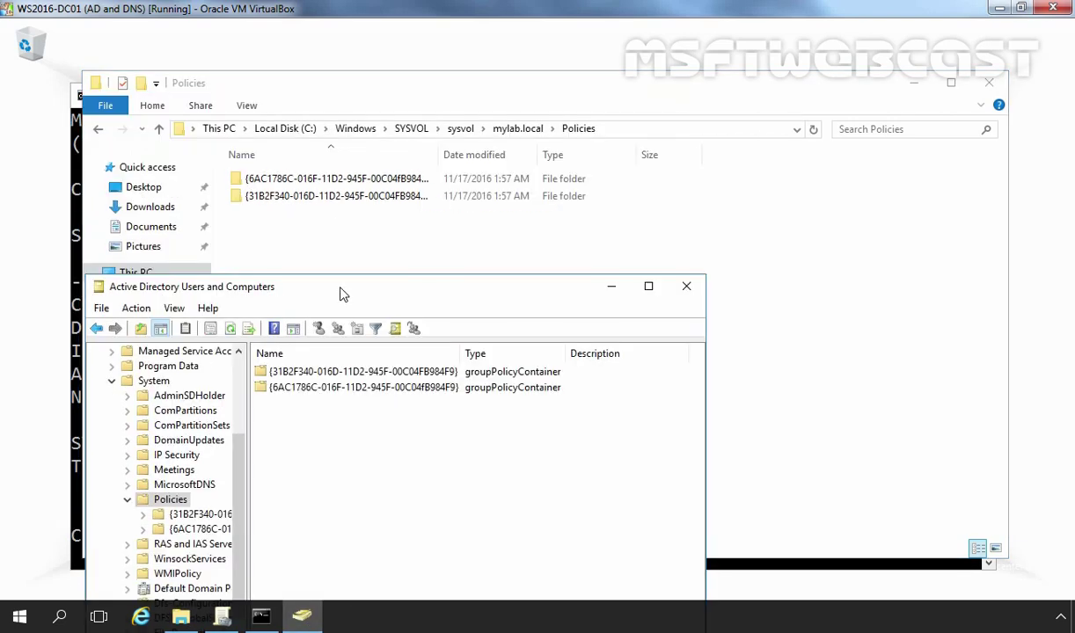
double_click(282, 182)
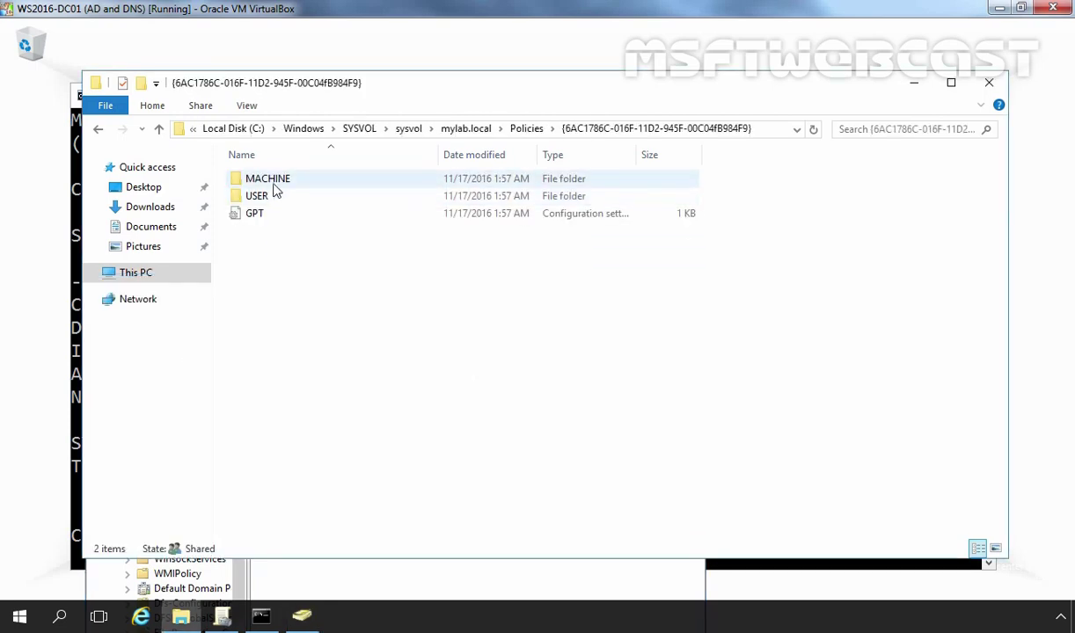
left_click(276, 182)
left_click(263, 199)
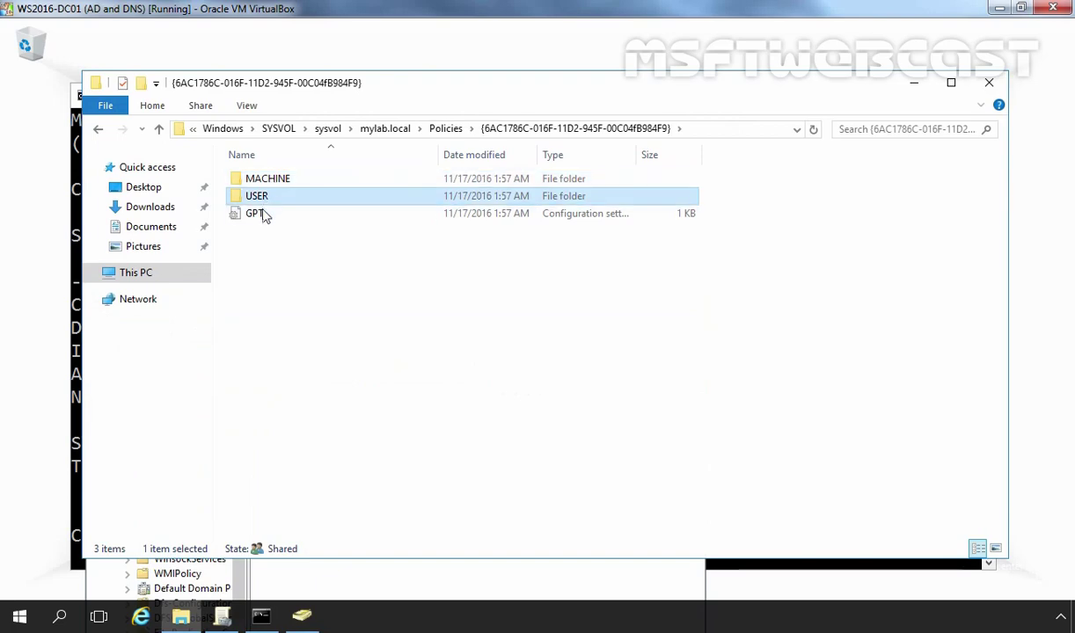
left_click(259, 219)
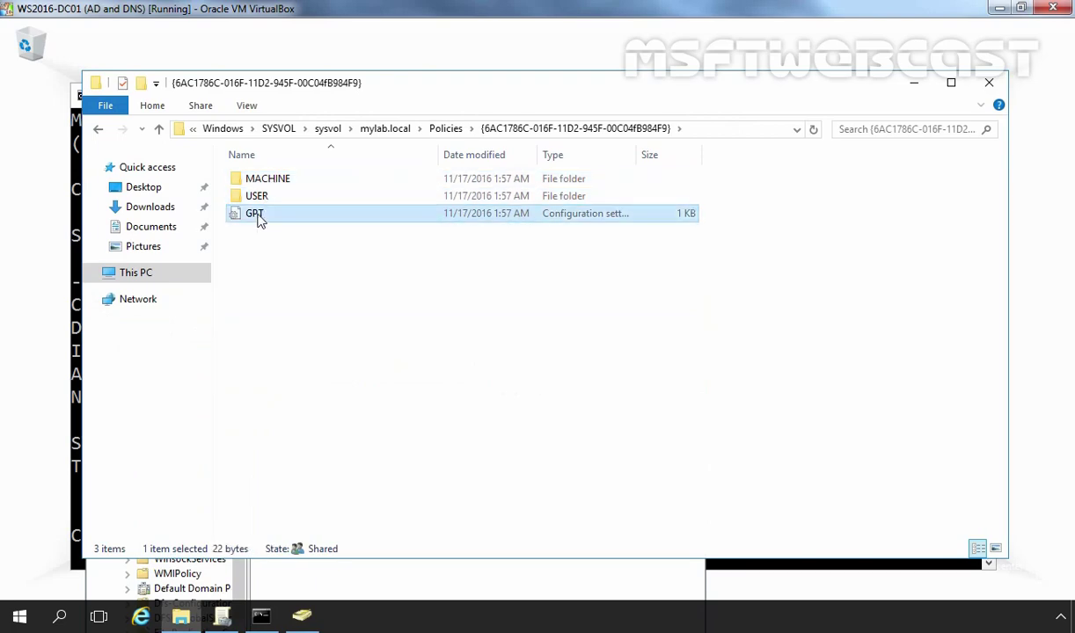
View the GPT file's [General] Version=1 contents in Notepad, then close it and select MACHINE
double_click(258, 217)
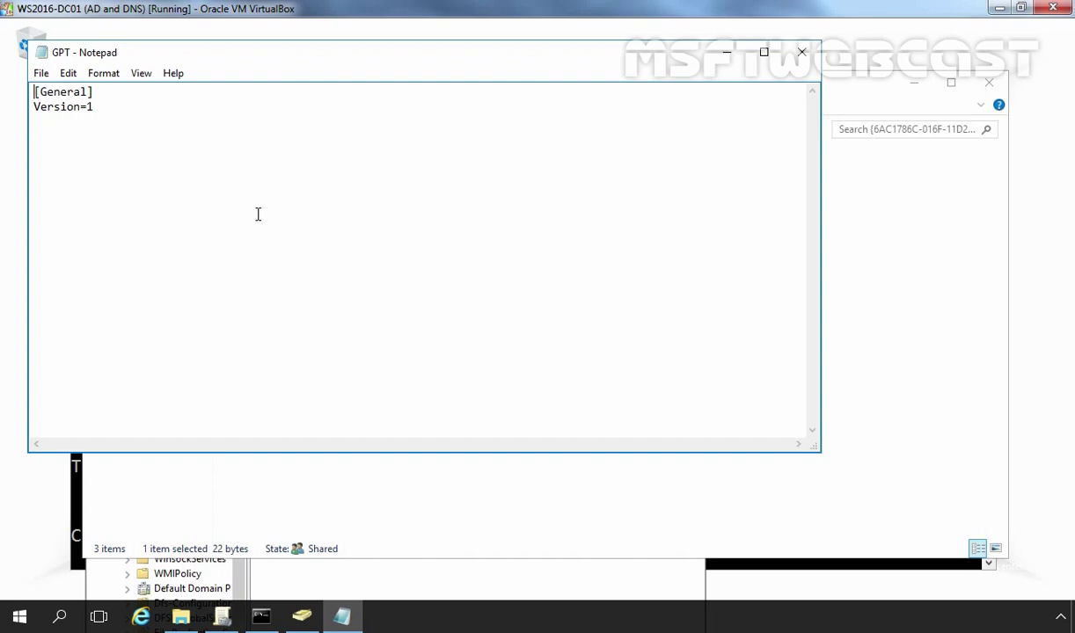
left_click(801, 52)
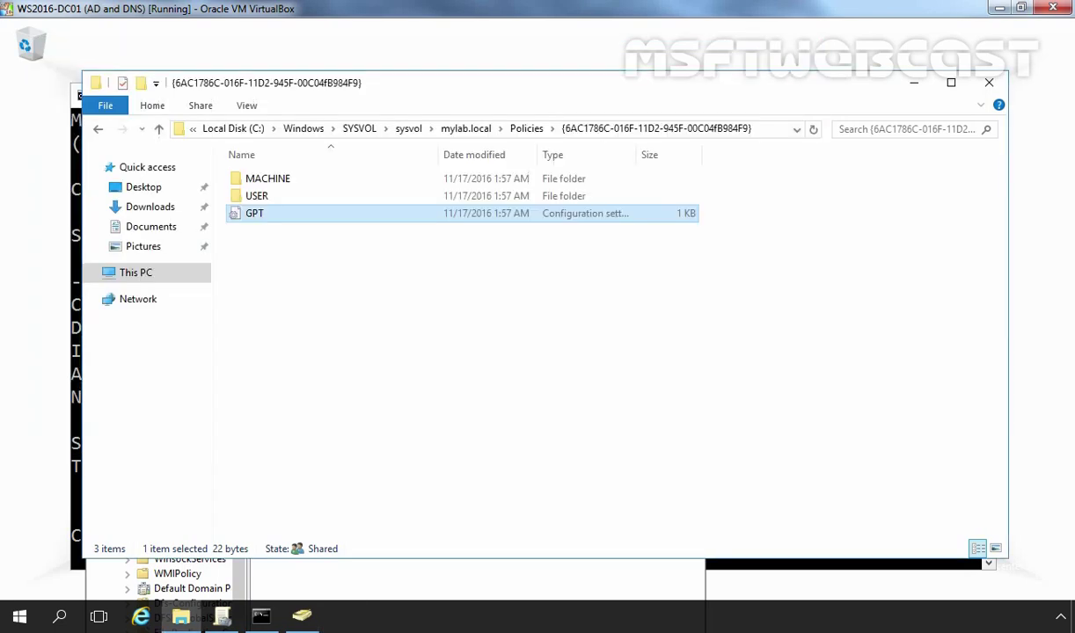
left_click(281, 185)
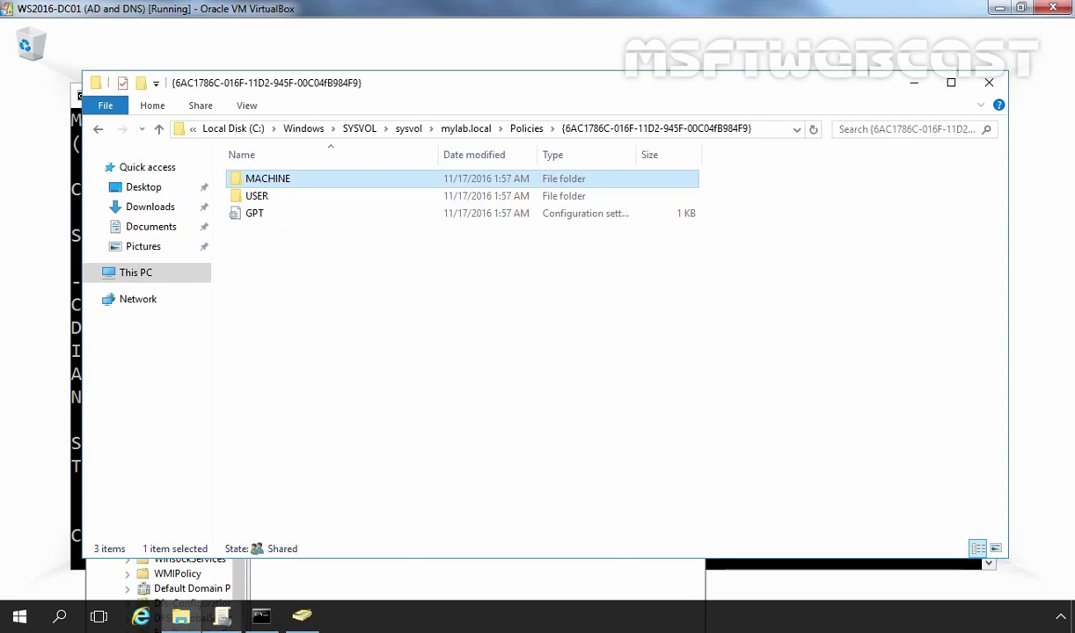
Expand the mylab.local forest down to Group Policy Objects and widen the tree pane
left_click(221, 618)
double_click(343, 152)
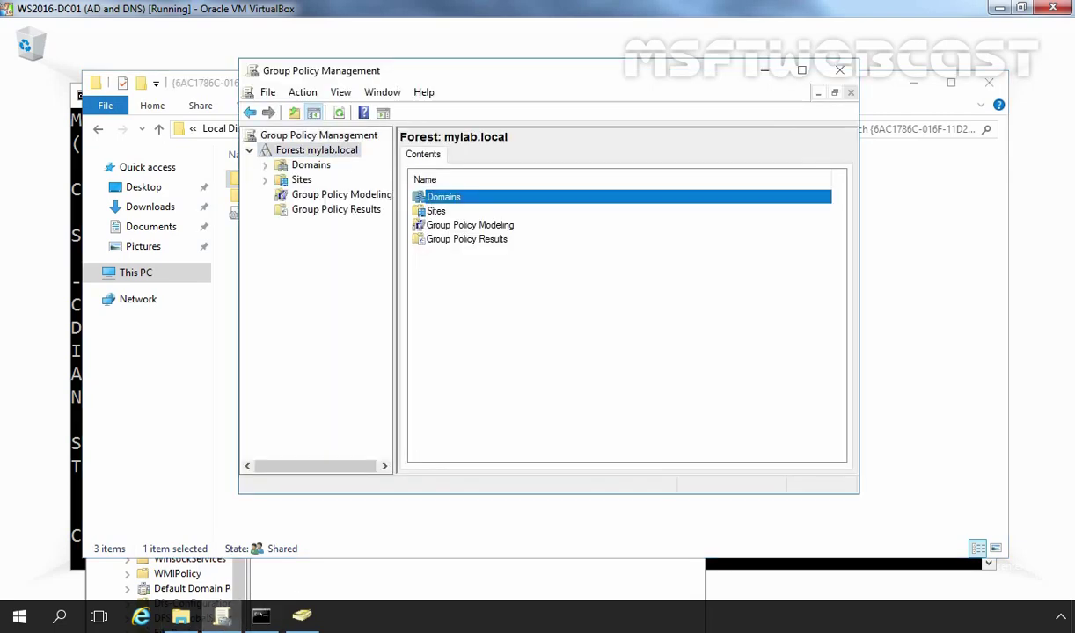
double_click(321, 167)
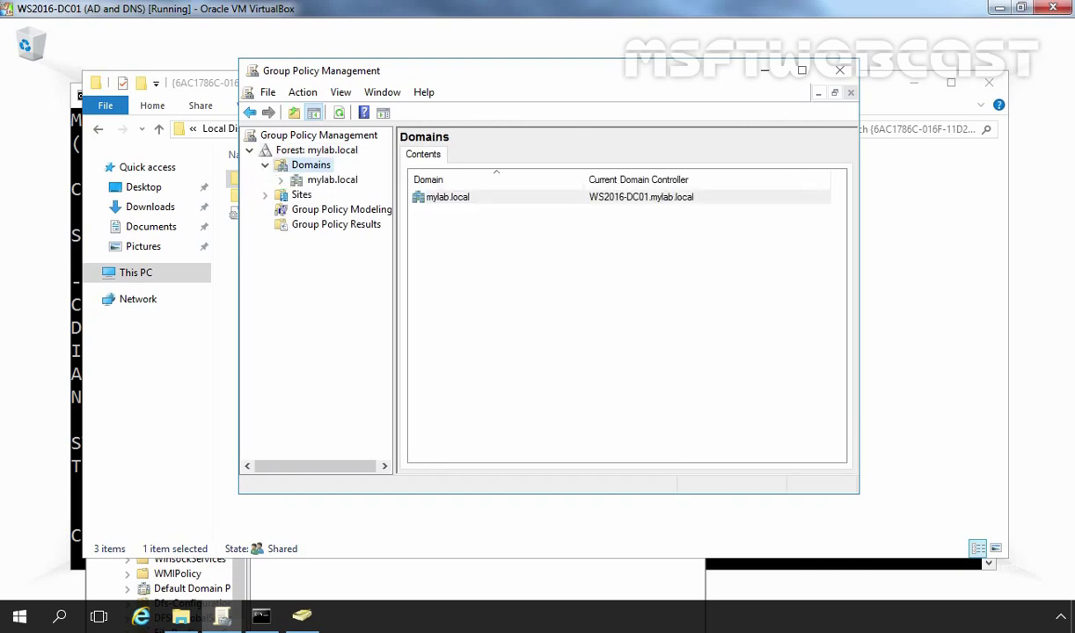
double_click(333, 182)
double_click(354, 226)
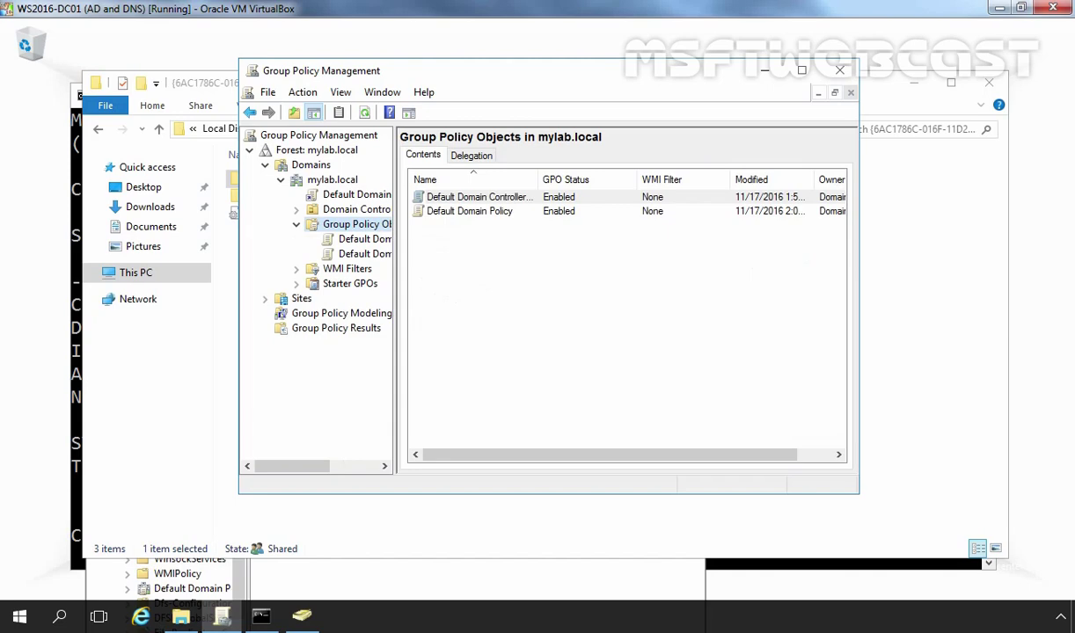
left_click_drag(395, 238, 466, 238)
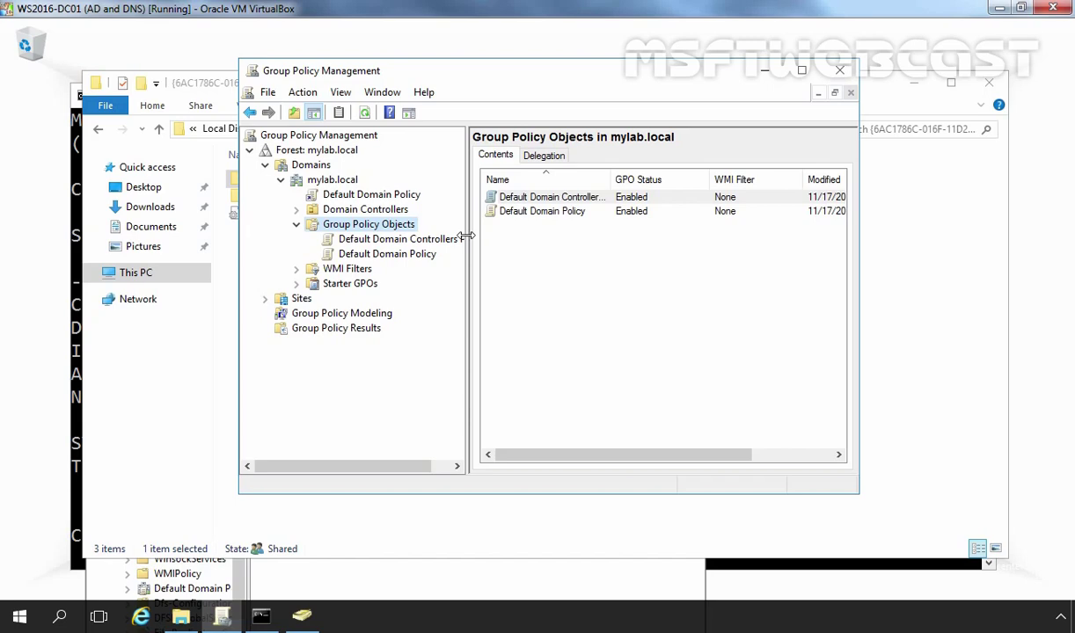
Review Domain Controllers and Default Domain Policy, then show the mylab.local domain status page
left_click(365, 210)
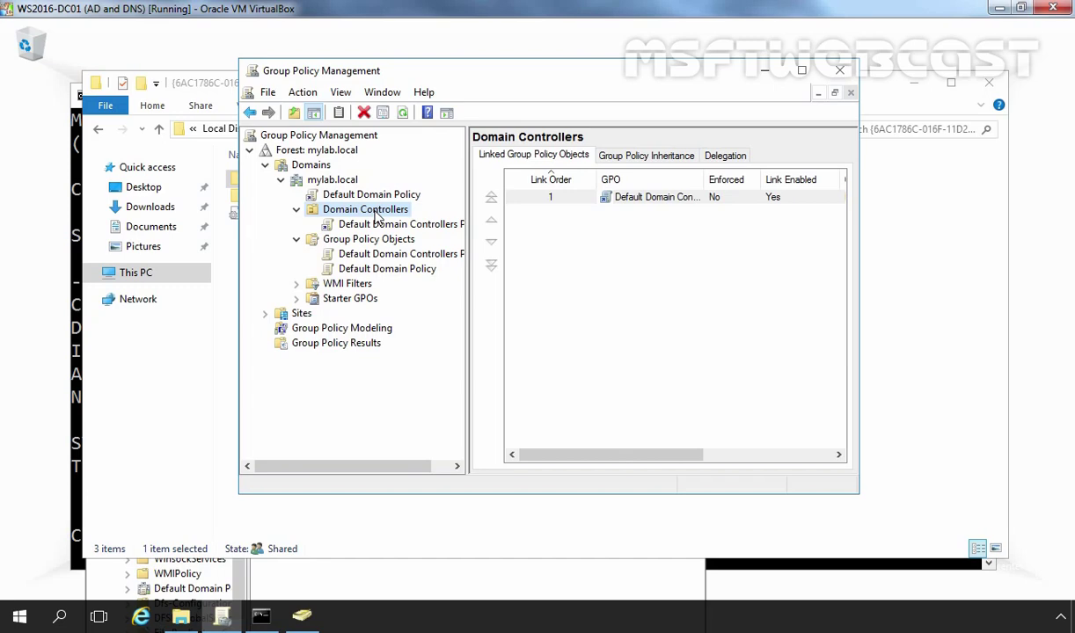
left_click(362, 268)
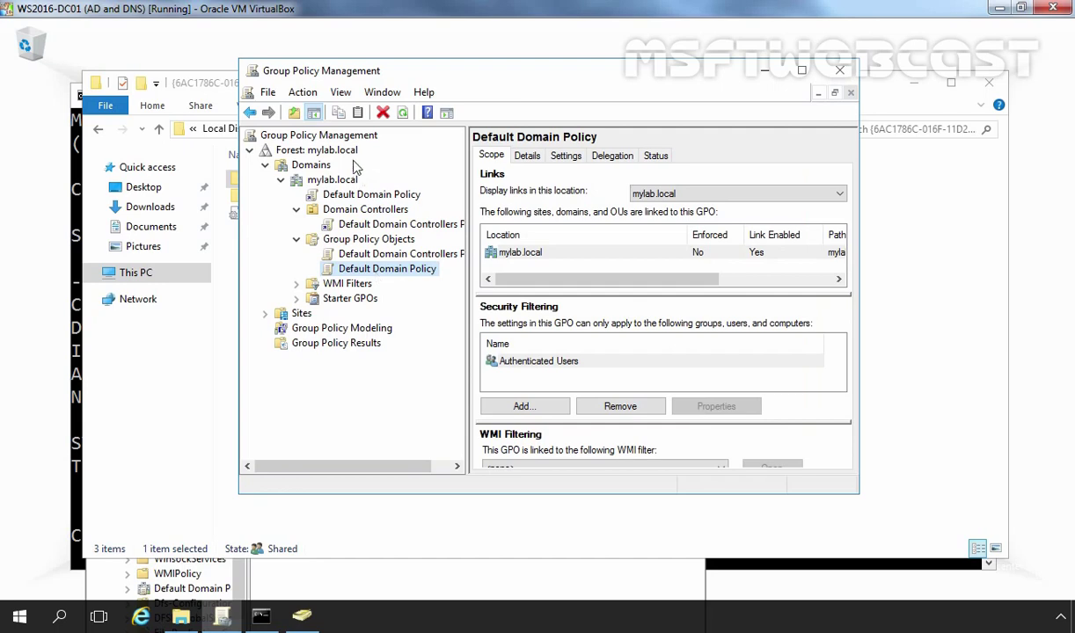
left_click(332, 180)
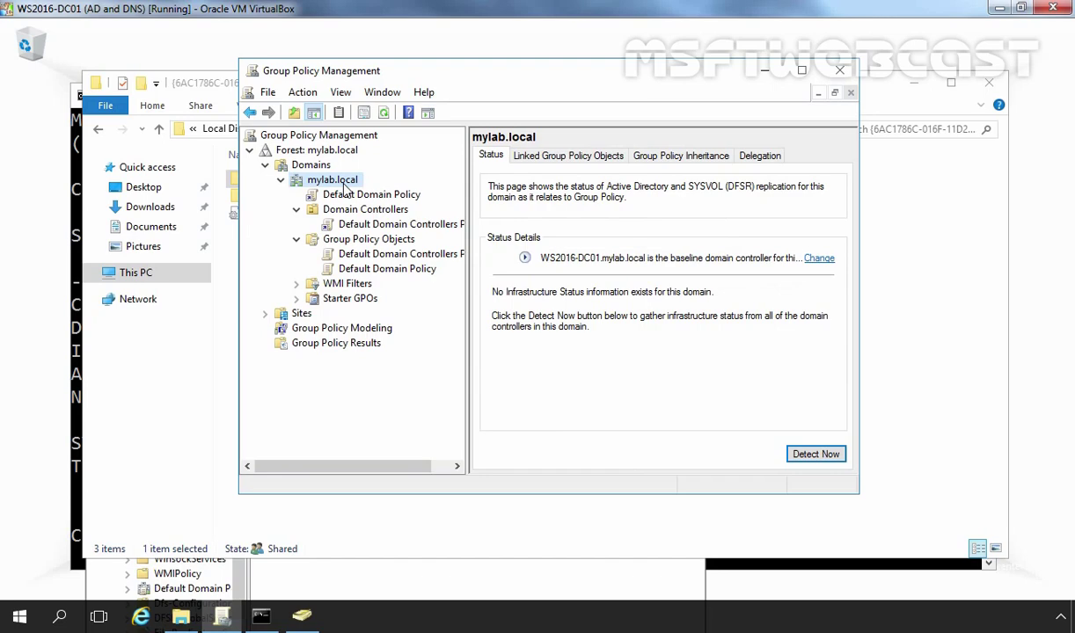
Create a GPO named GPO1 under Group Policy Objects and view its unique ID in Details
left_click(356, 240)
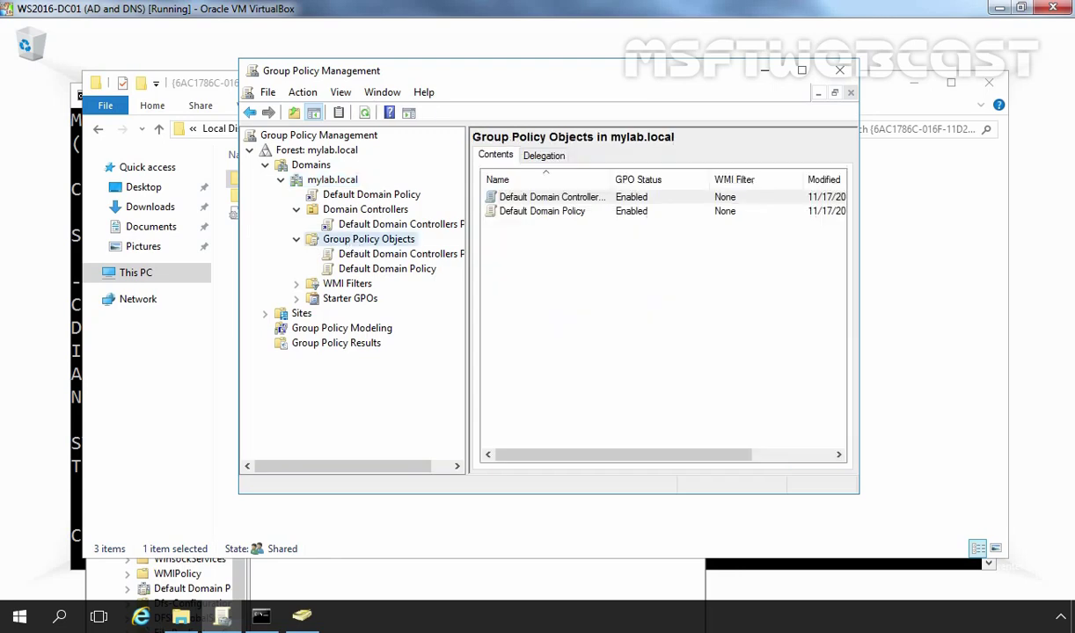
right_click(355, 247)
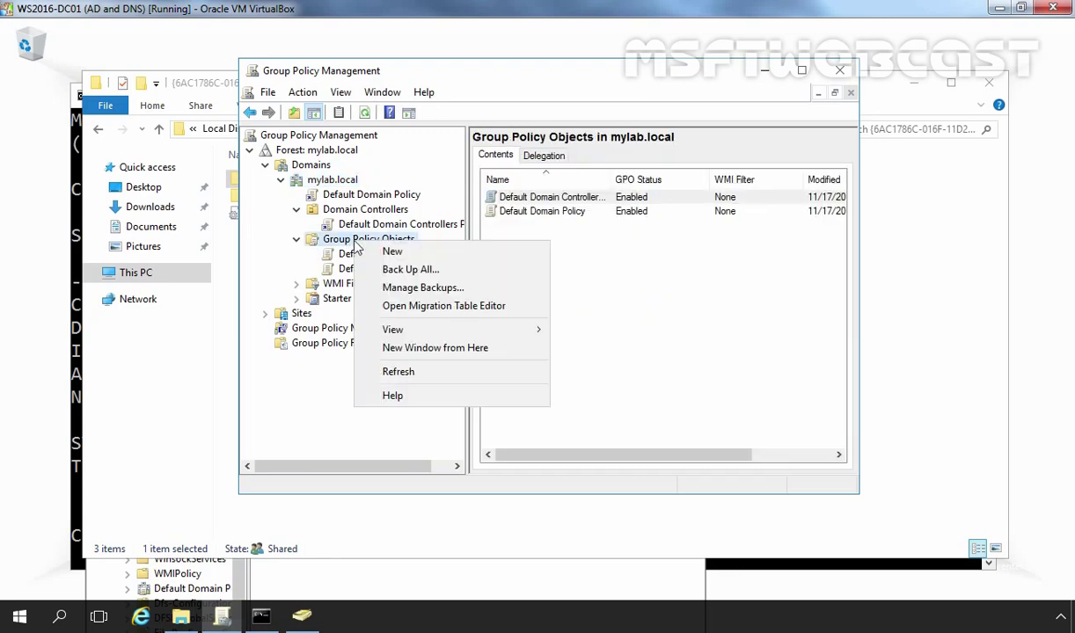
left_click(370, 253)
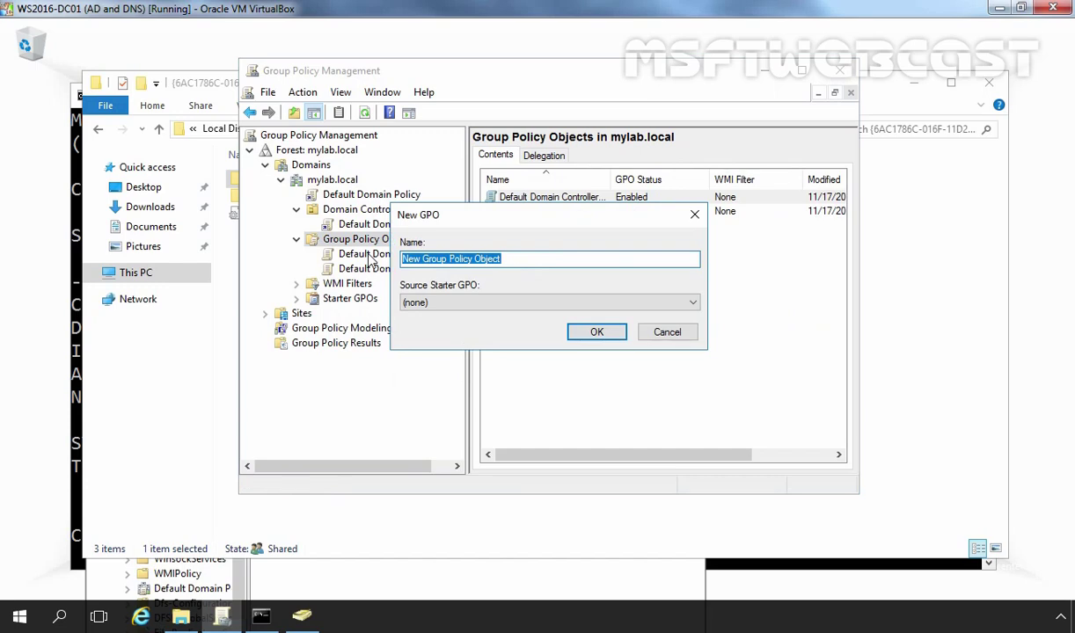
type("GPO1")
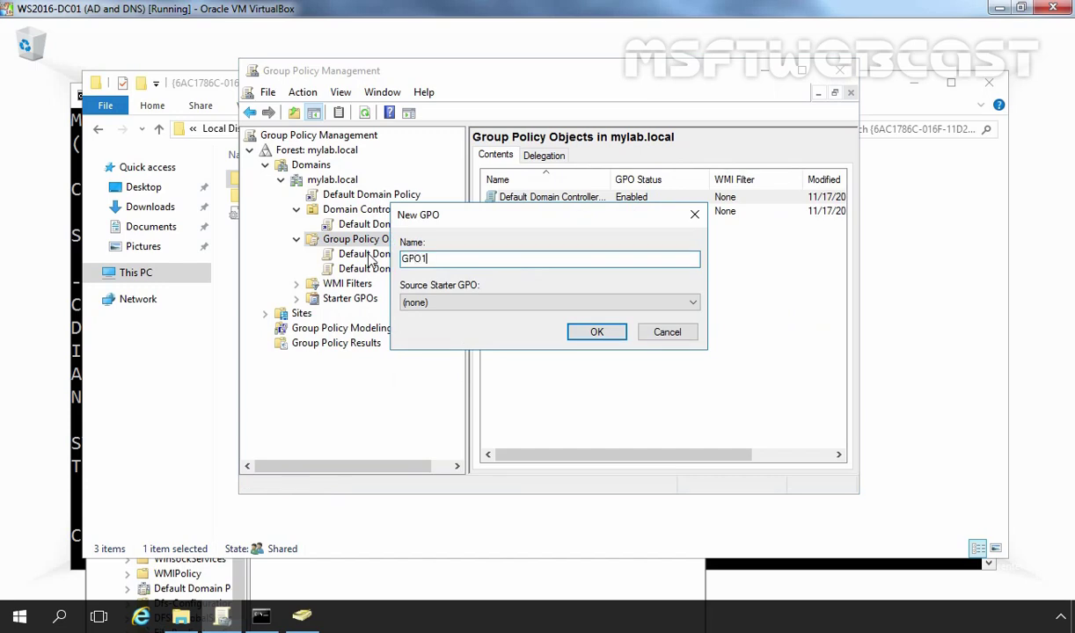
left_click(595, 332)
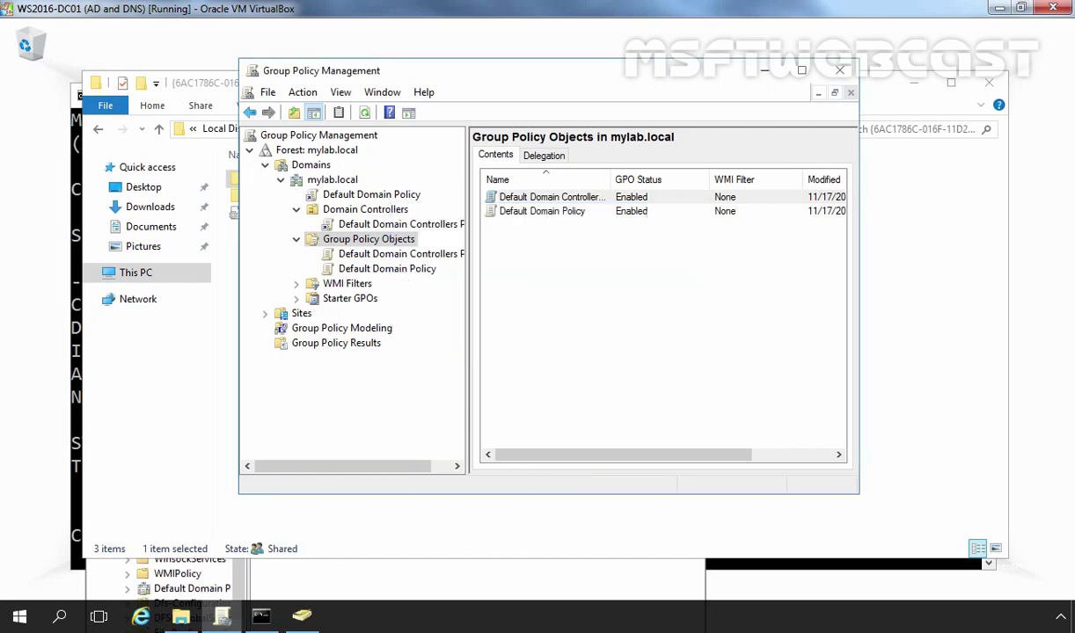
left_click(351, 284)
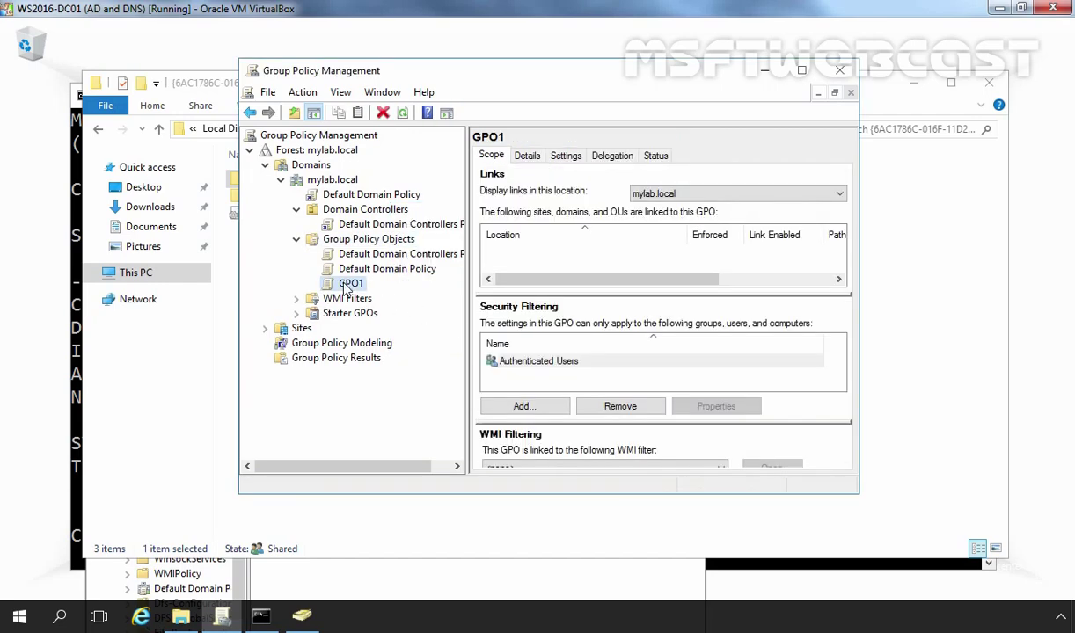
left_click(526, 155)
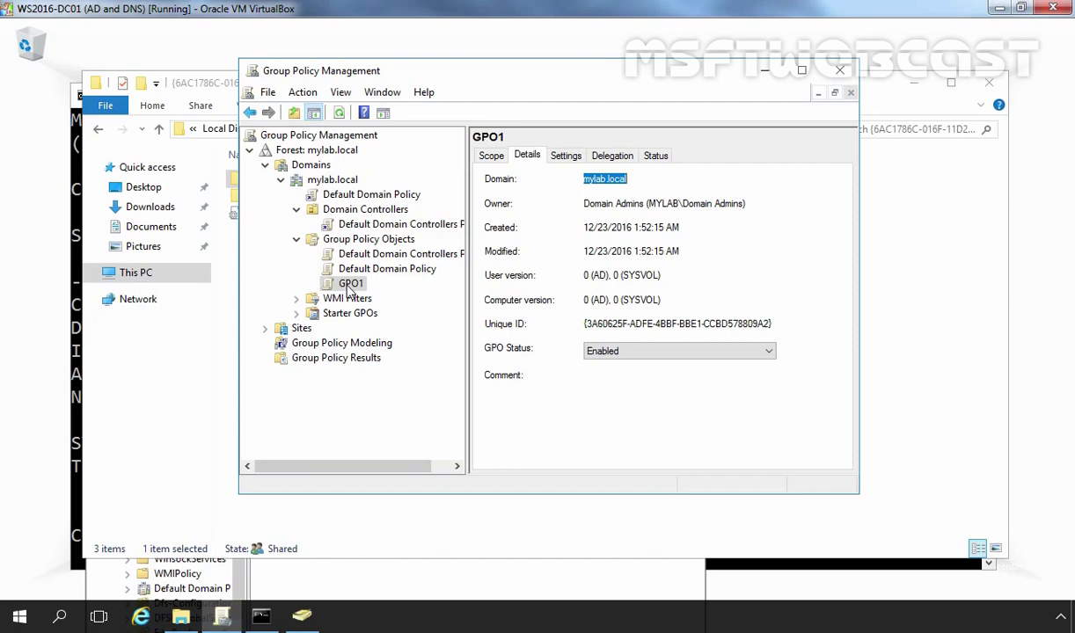
Show GPO1's {3A60625F-ADFE-4BBF-BBE1-CCBD578809A2} folder in SYSVOL Policies with the Name column widened
left_click(215, 231)
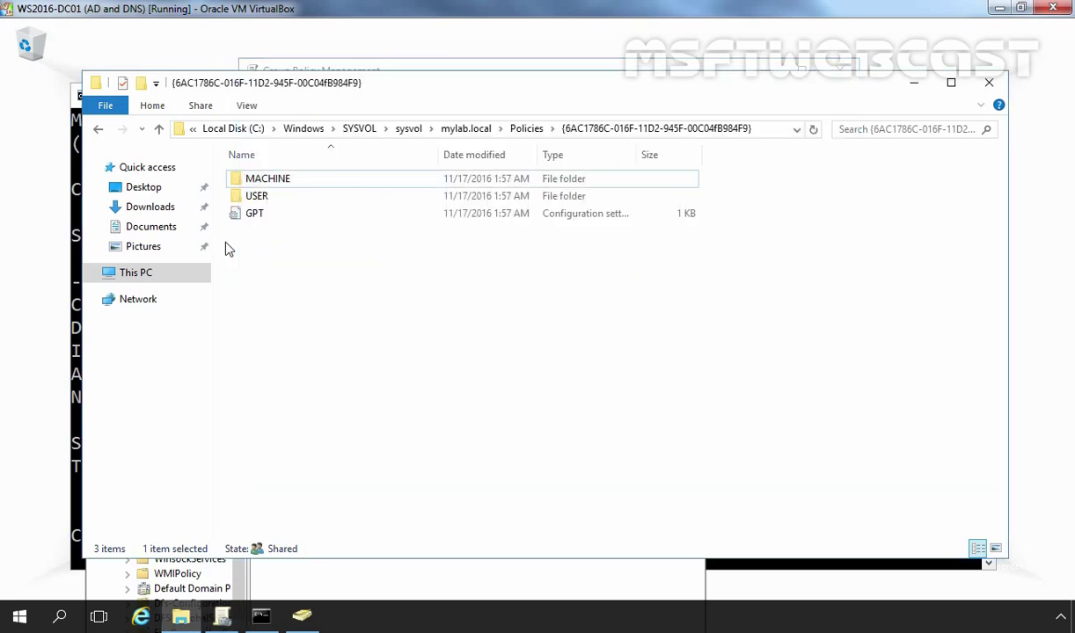
left_click(526, 130)
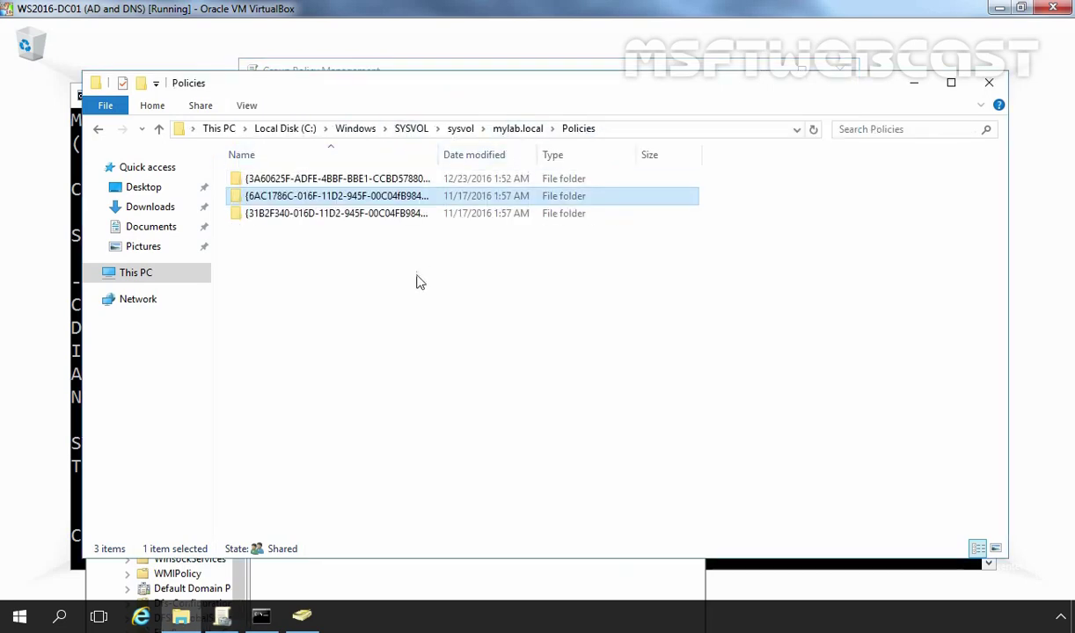
double_click(438, 155)
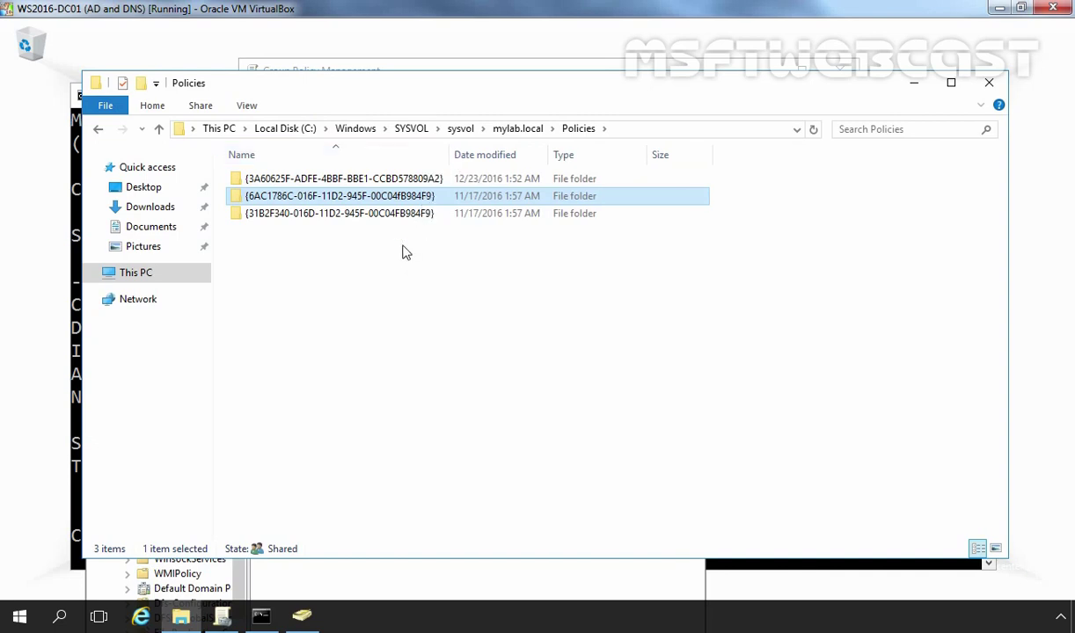
left_click(343, 180)
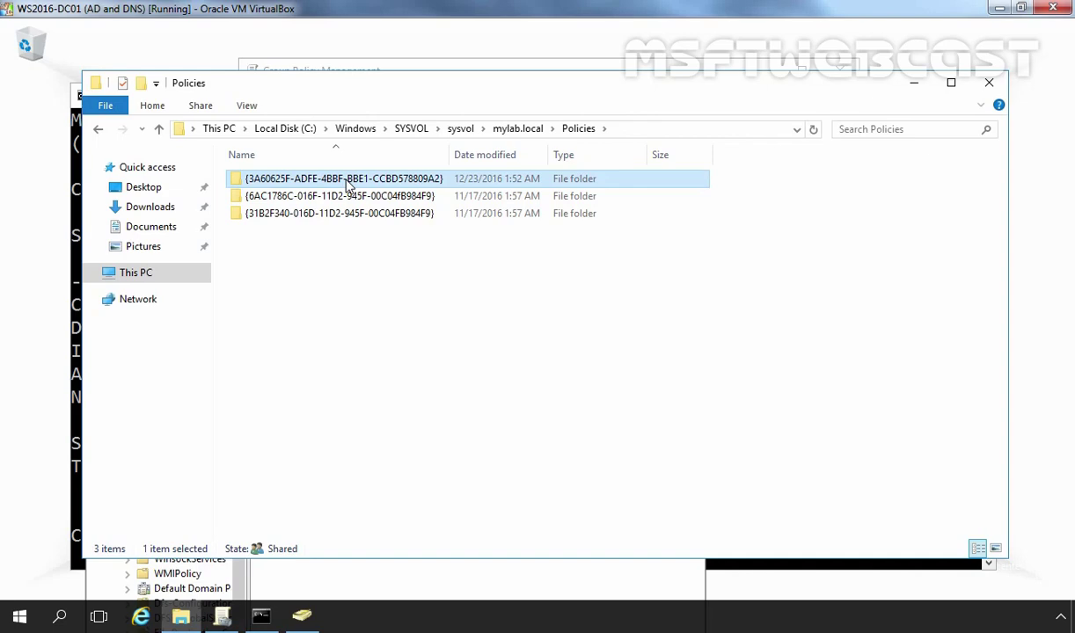
Refresh the ADUC Policies container so the new {3A60625F-ADFE-4BBF-BBE1-CCBD578809A2} container appears
left_click(301, 616)
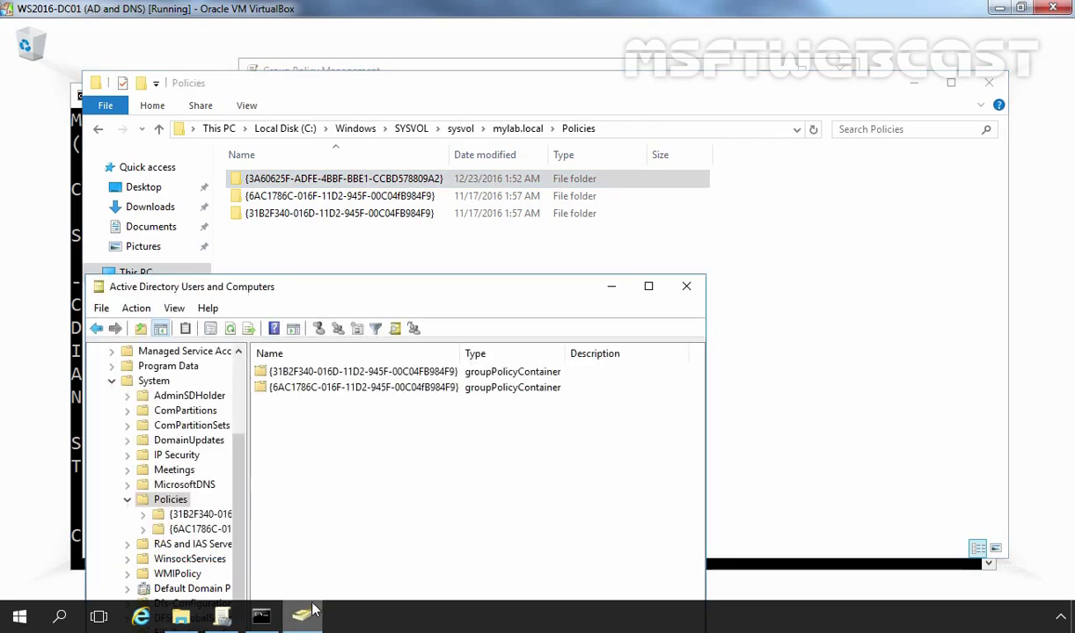
right_click(323, 437)
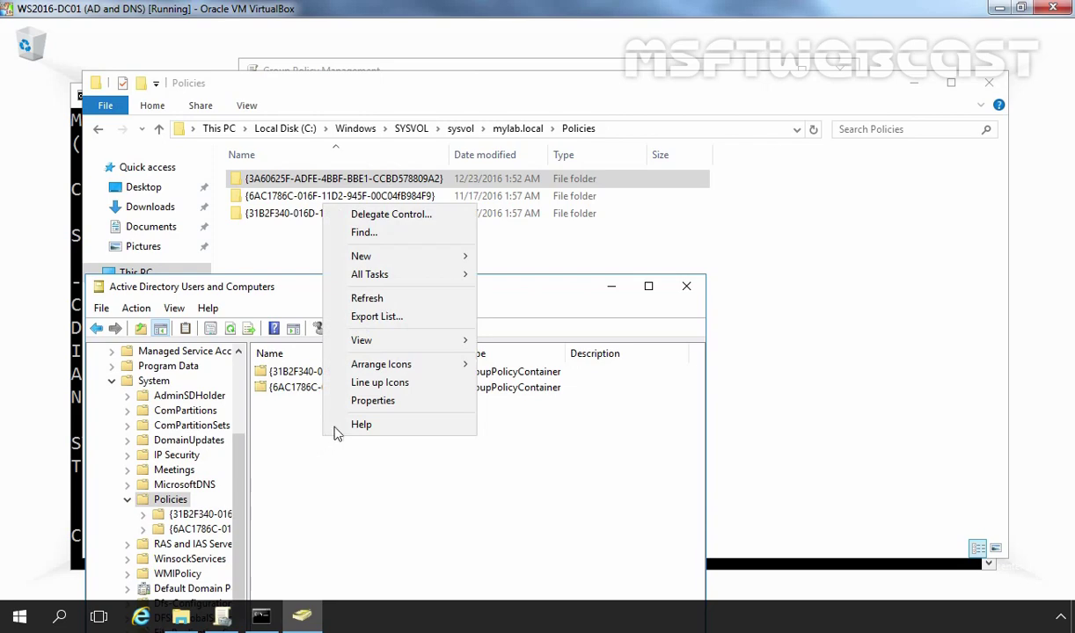
left_click(365, 298)
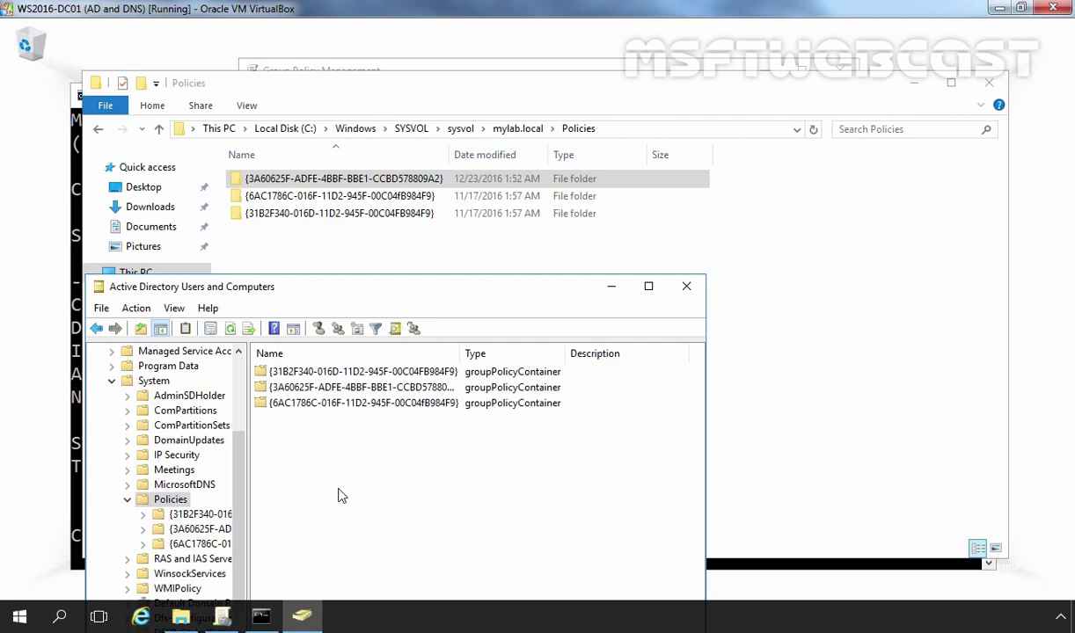
Open the Starter GPOs node for mylab.local in Group Policy Management
left_click(222, 617)
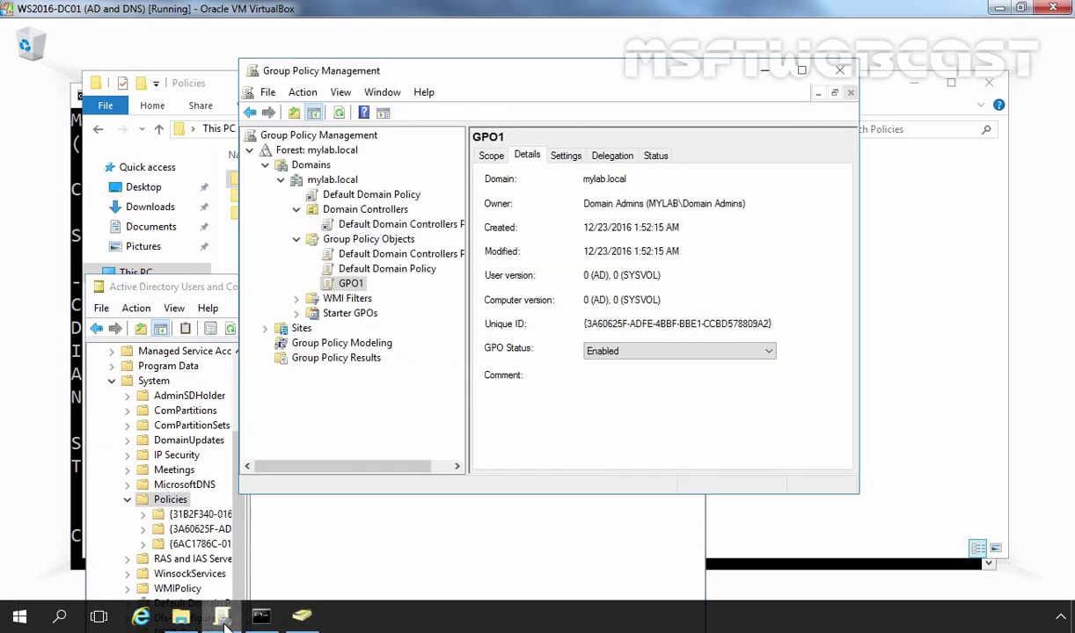
left_click(350, 314)
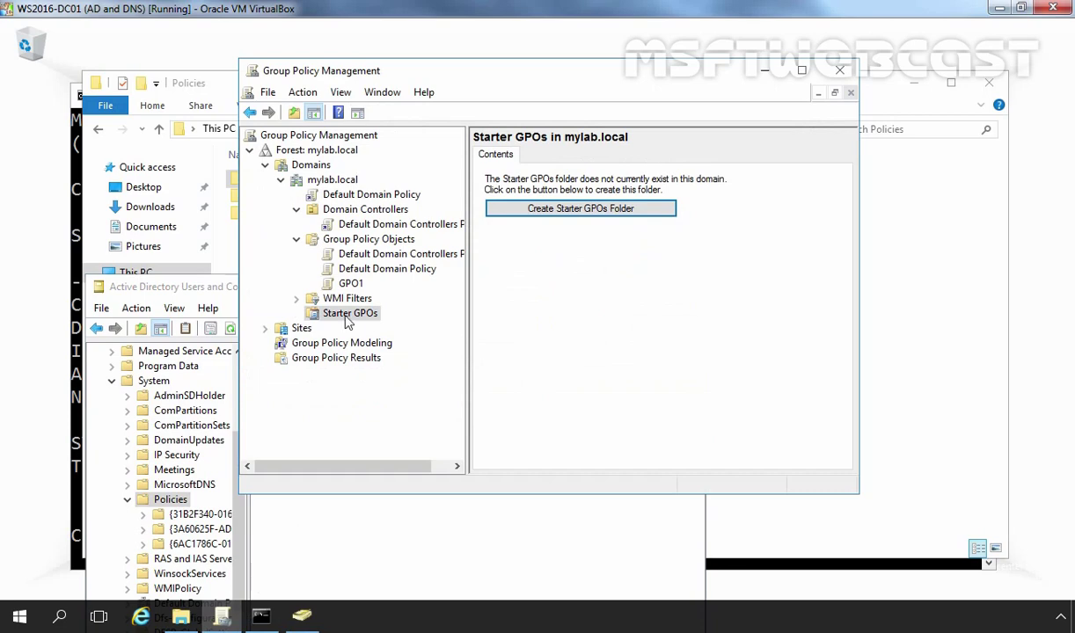